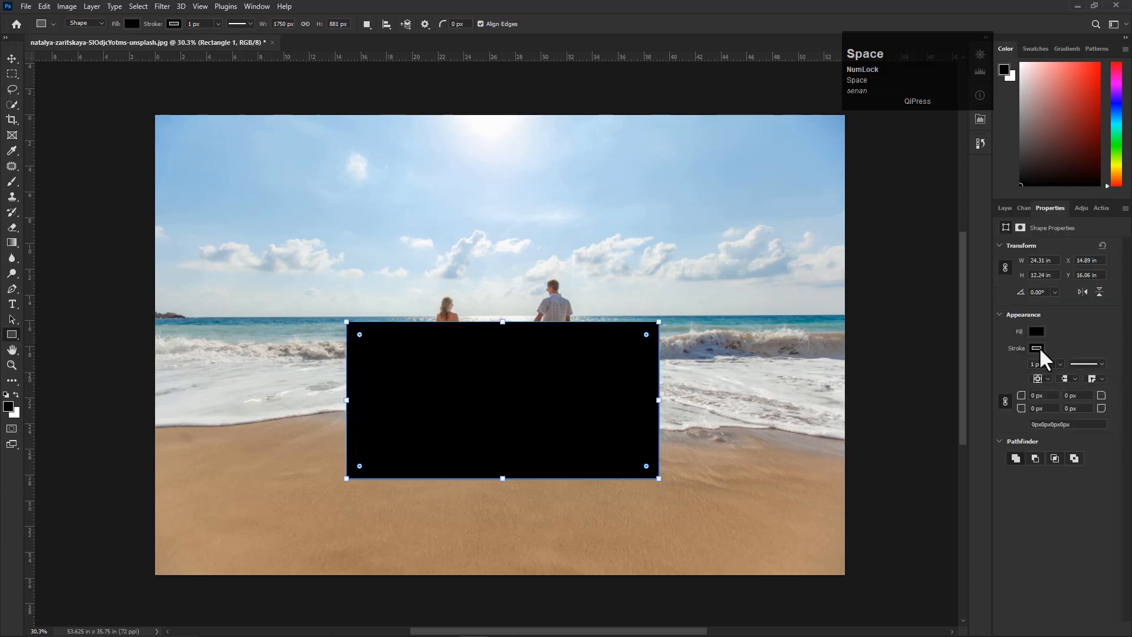
- Set the rectangle shape's fill to white and remove its stroke
click(1060, 258)
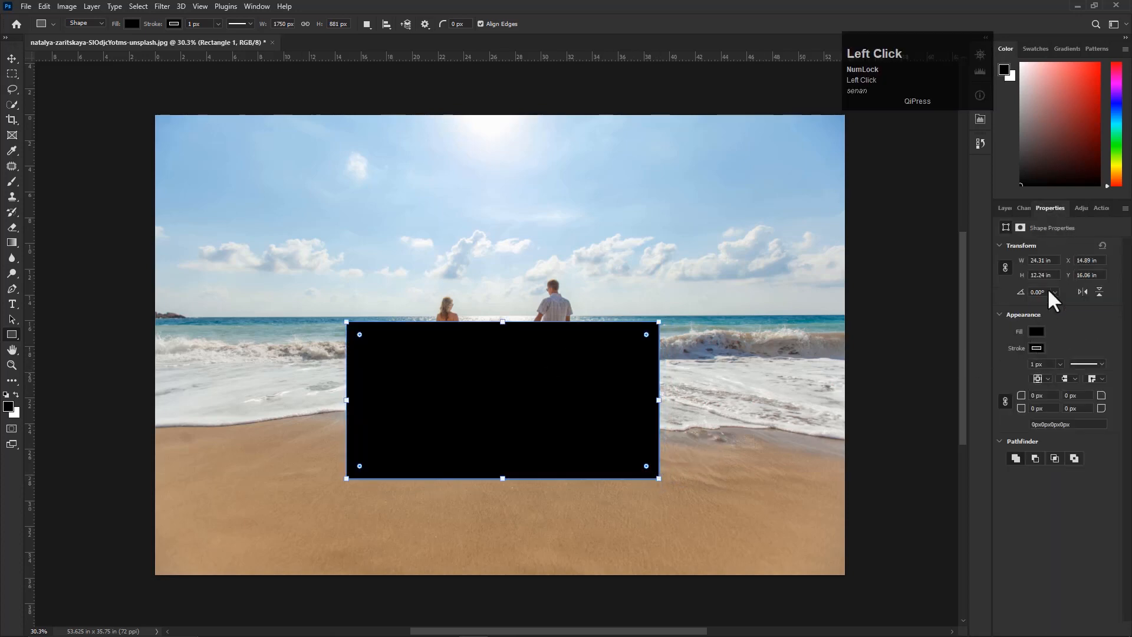
click(1036, 334)
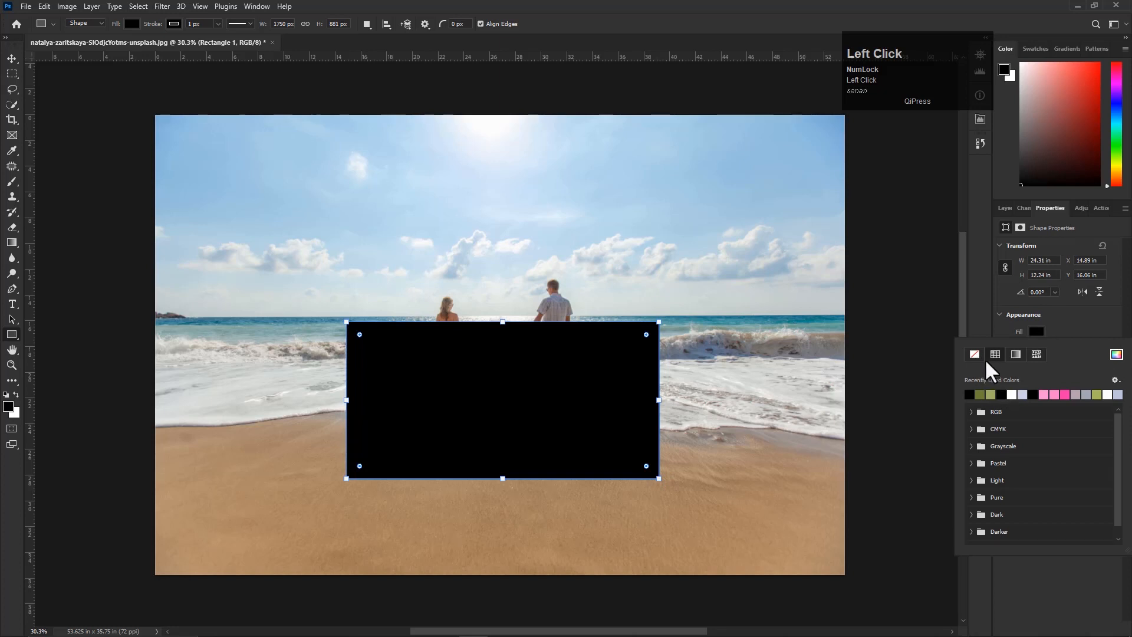
click(1012, 395)
click(1083, 338)
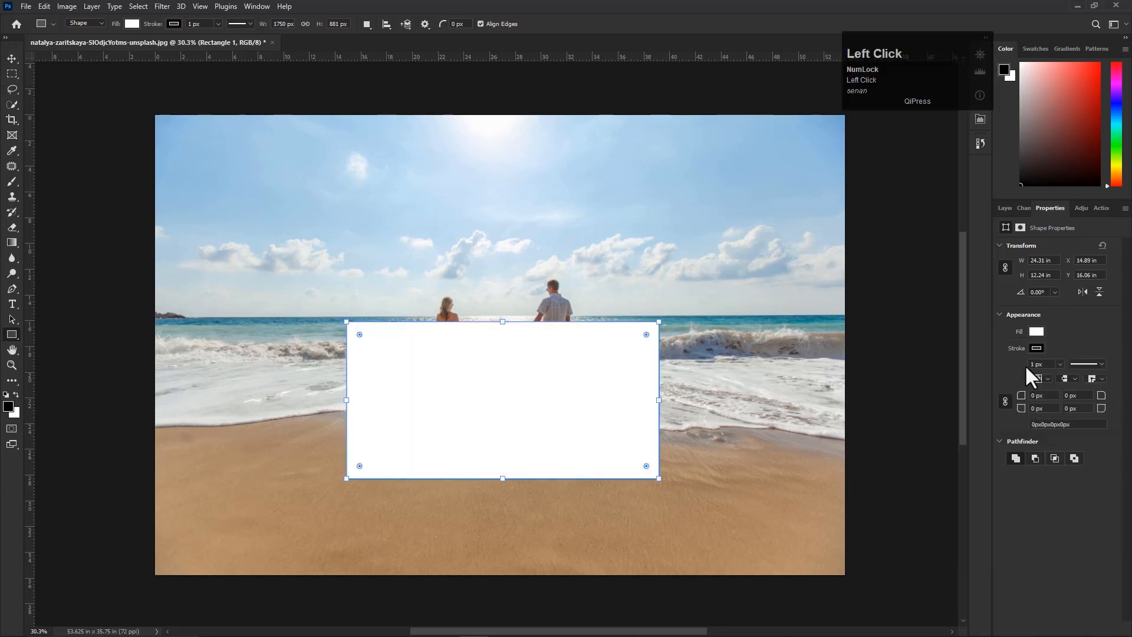
click(1036, 348)
click(975, 370)
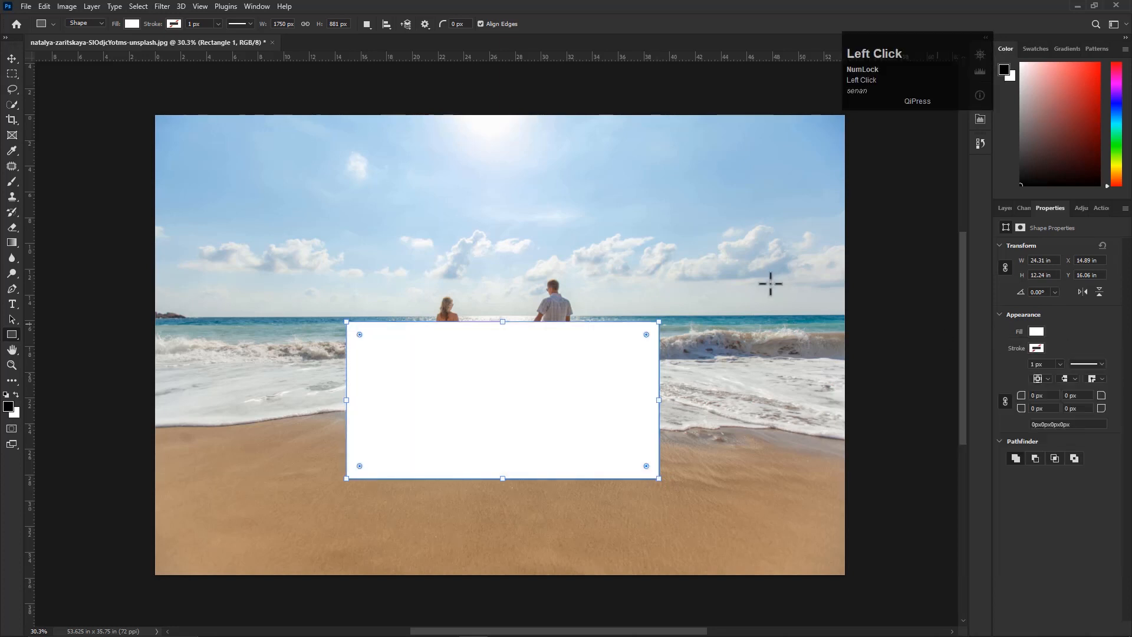
click(173, 24)
click(132, 23)
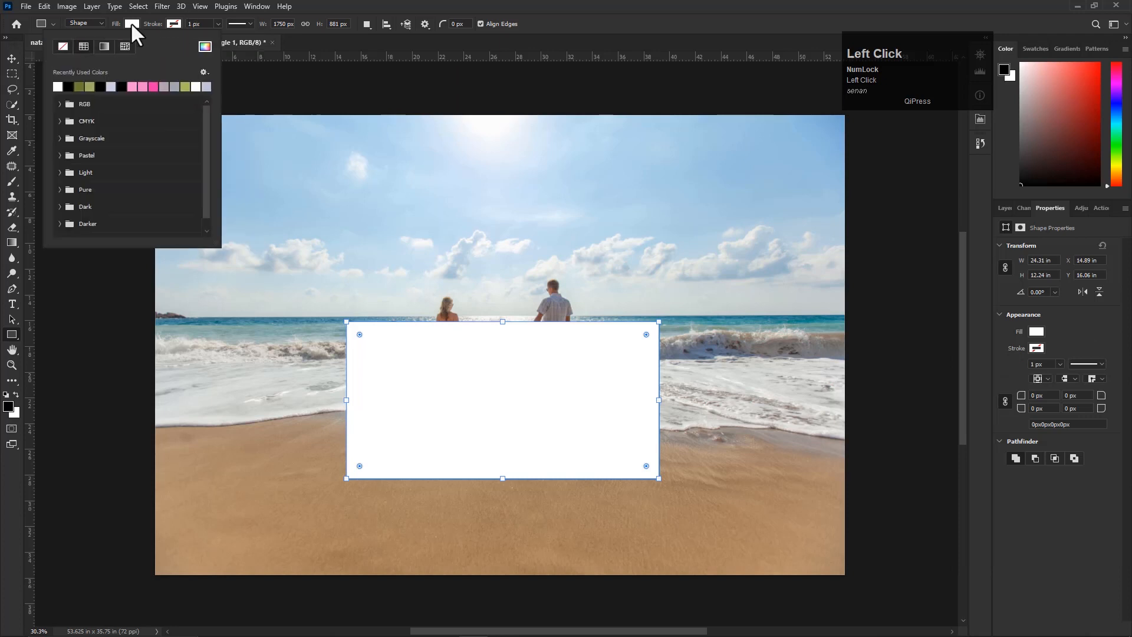
click(471, 393)
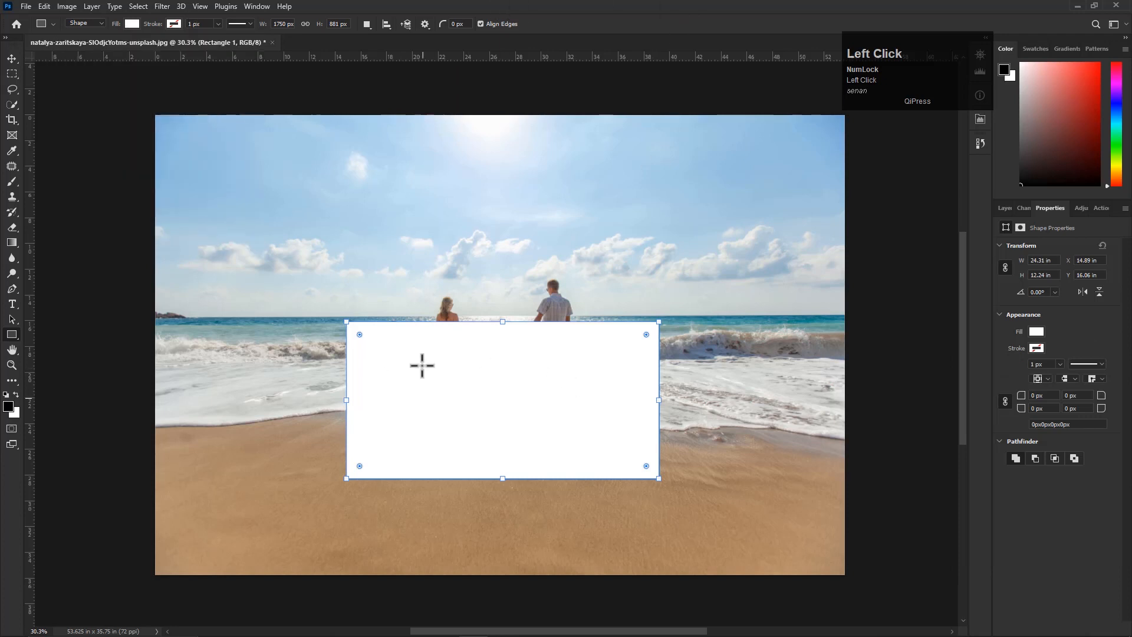
- Move the white rectangle slightly down and apply a Perspective transform that widens its lower edge and narrows its upper edge into a trapezoid
click(9, 62)
drag(482, 384, 488, 415)
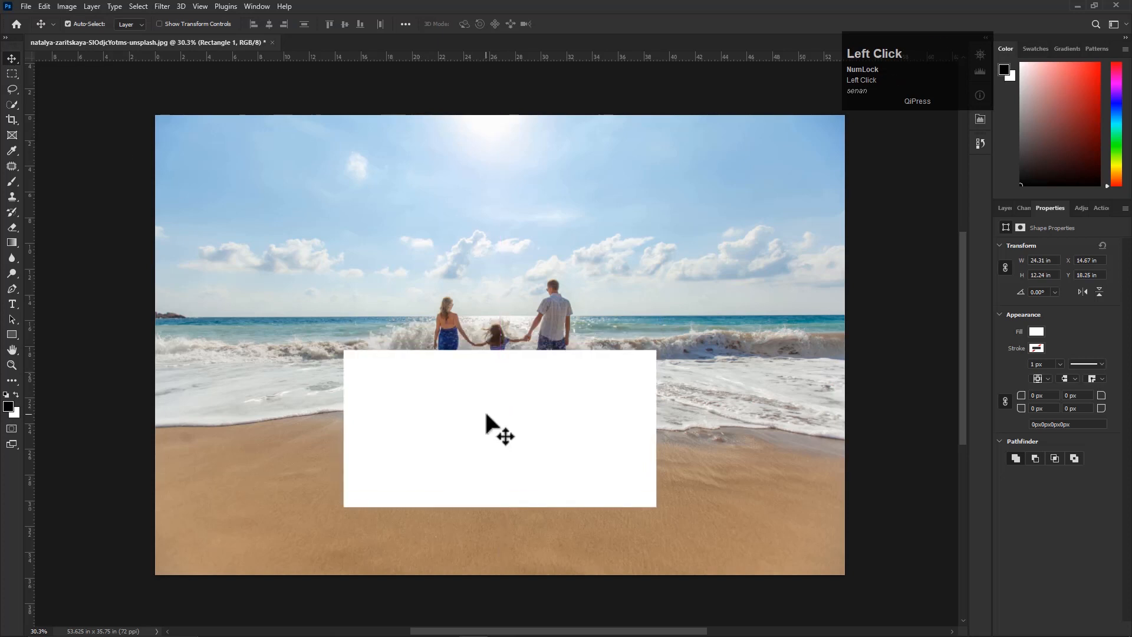
key(ctrl+t)
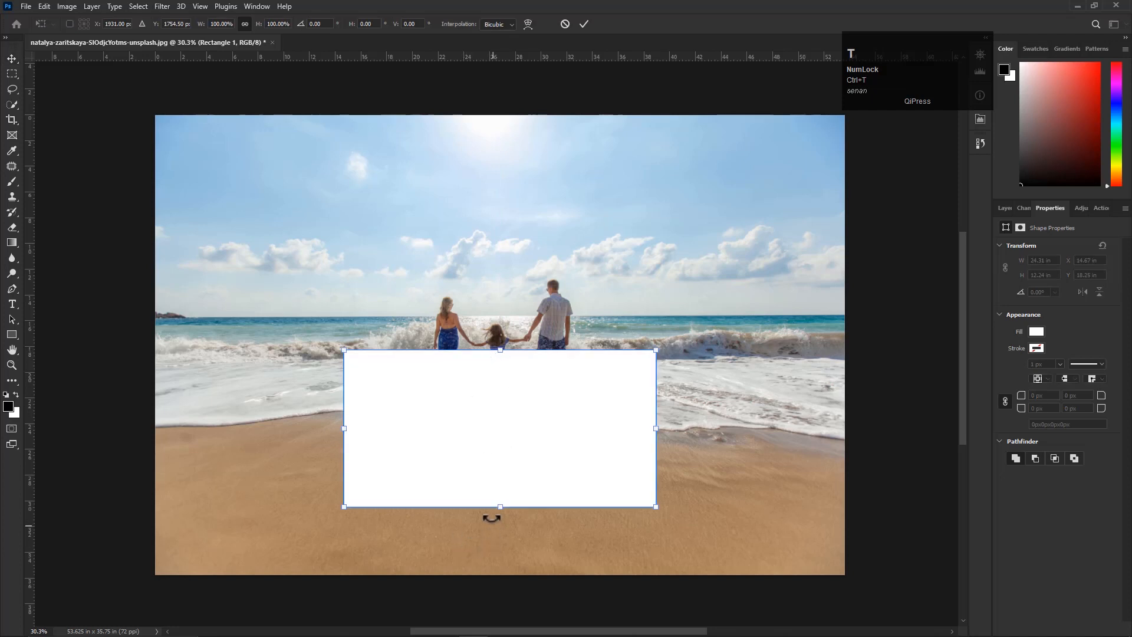
right_click(490, 404)
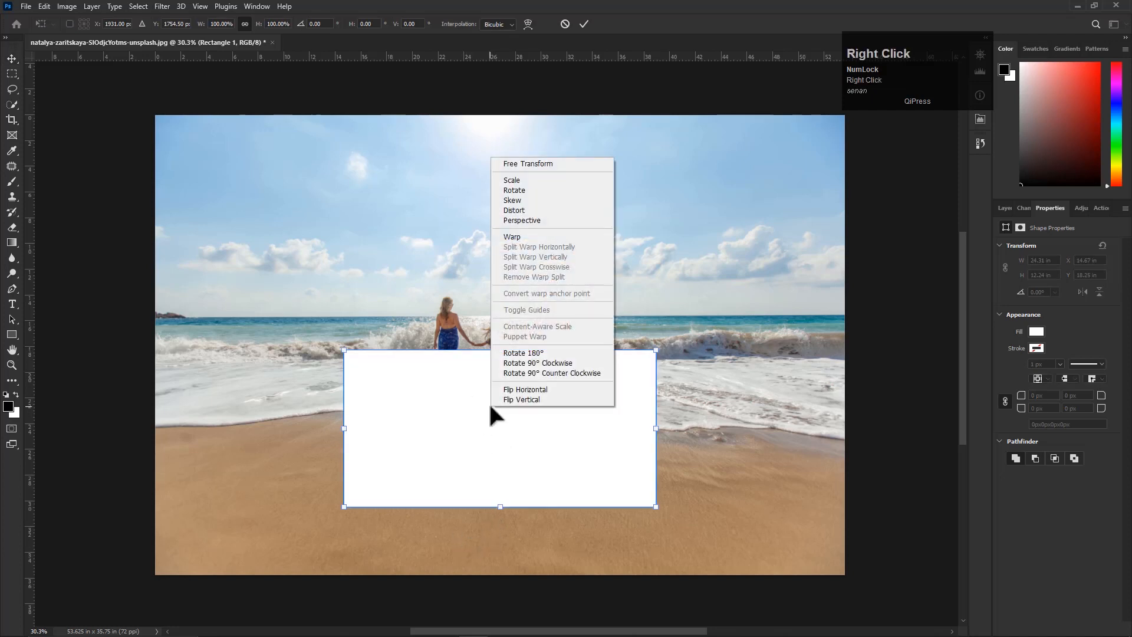
click(515, 220)
drag(344, 507, 266, 504)
drag(342, 349, 368, 352)
drag(265, 506, 257, 506)
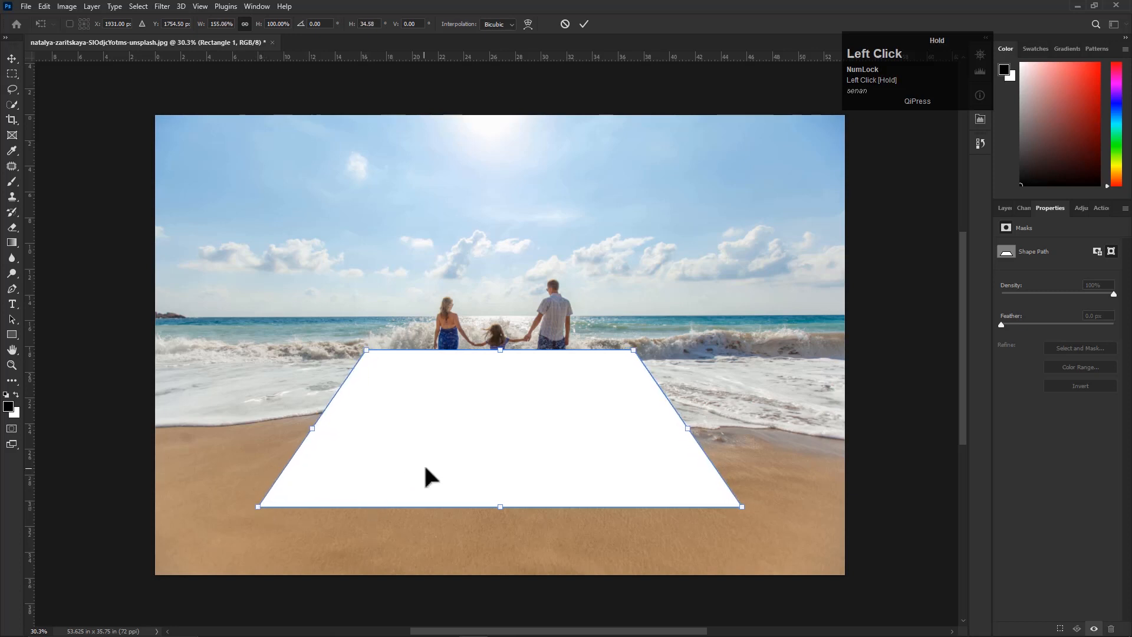
key(Return)
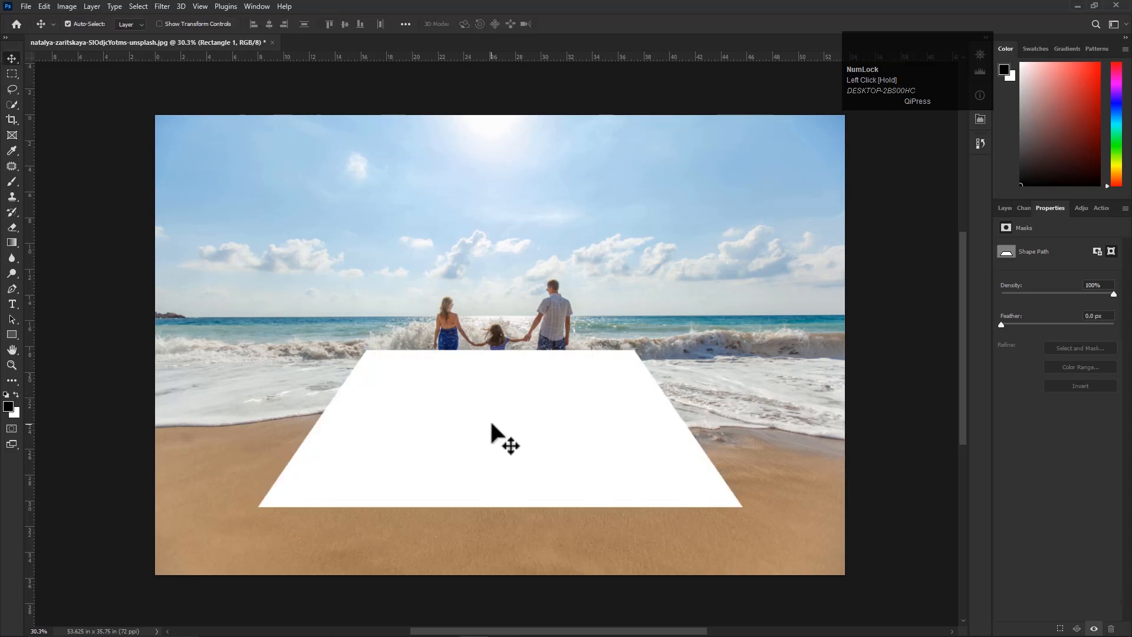
- Distort the trapezoid by lowering its upper edge slightly
click(455, 410)
key(ctrl+t)
right_click(502, 377)
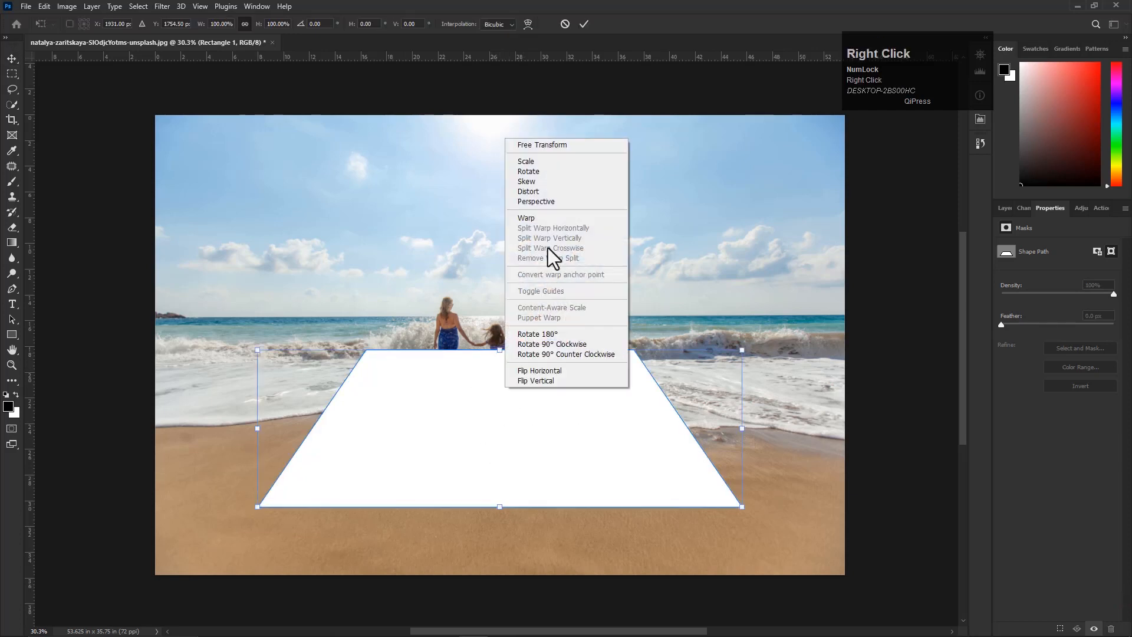
click(529, 193)
drag(500, 352, 501, 355)
key(Return)
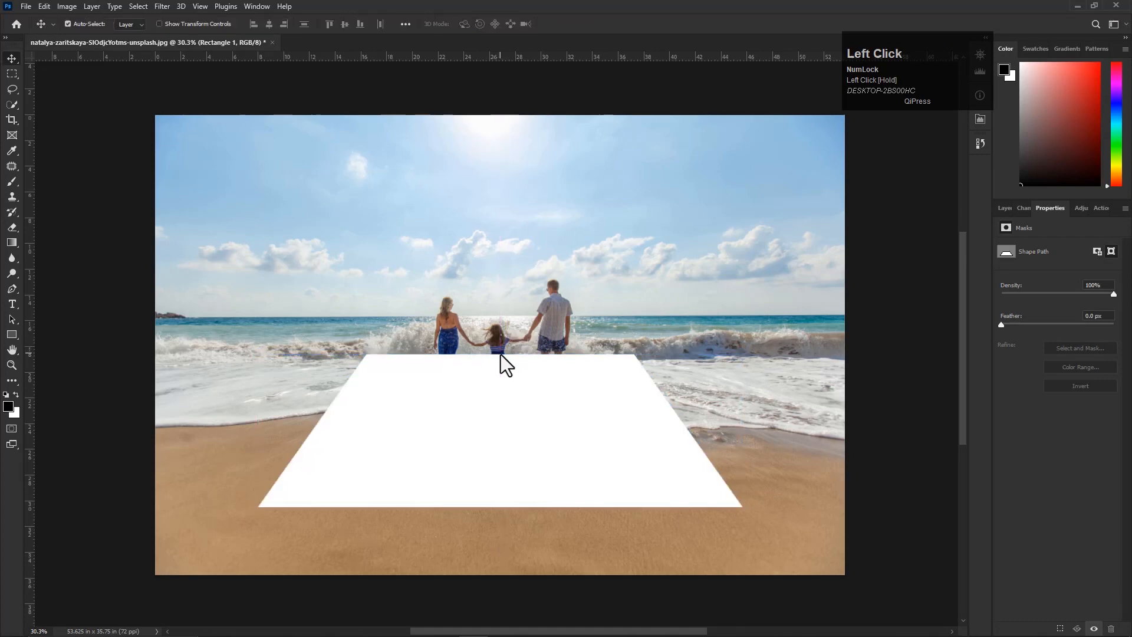
- Show the Background copy 2 layer and clip it to the Rectangle 1 shape with a clipping mask
click(1007, 207)
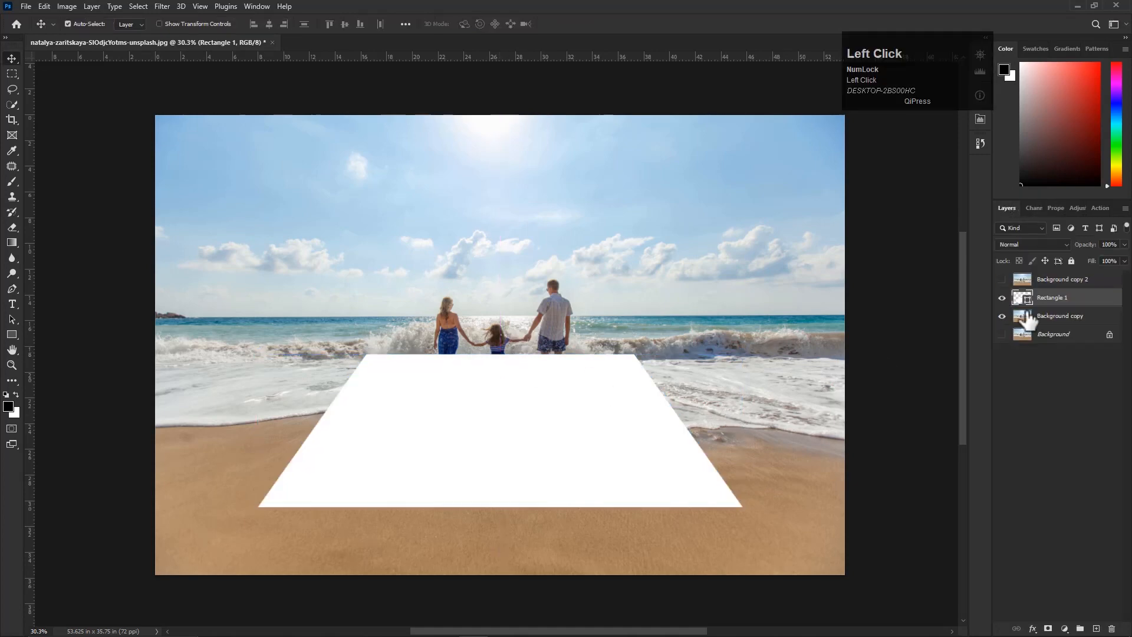
click(1001, 279)
right_click(1055, 282)
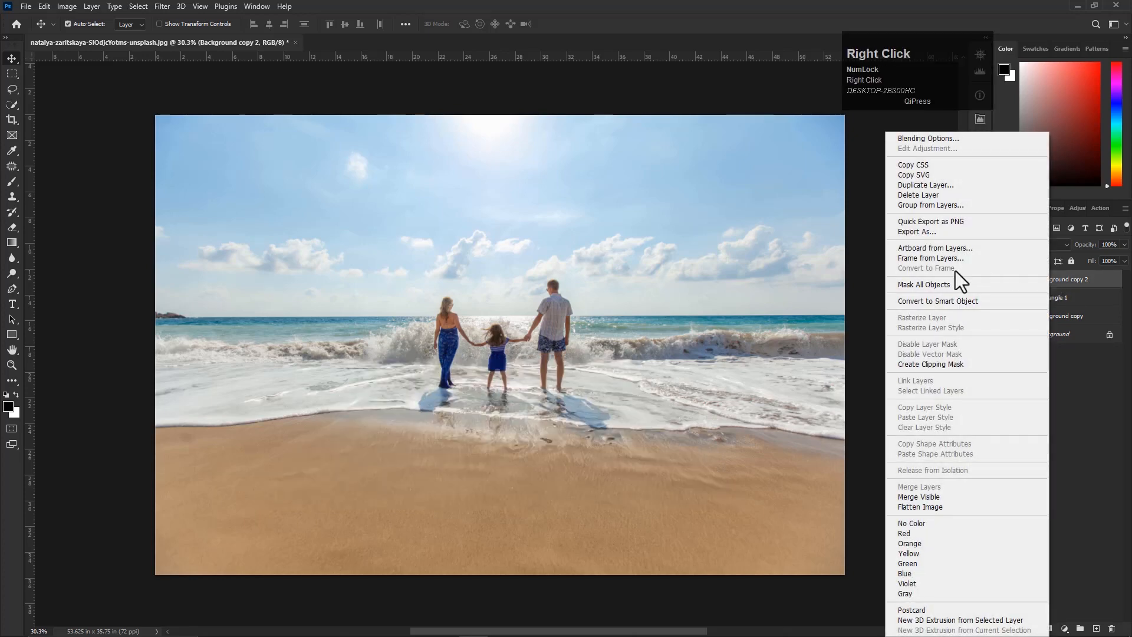
right_click(1055, 286)
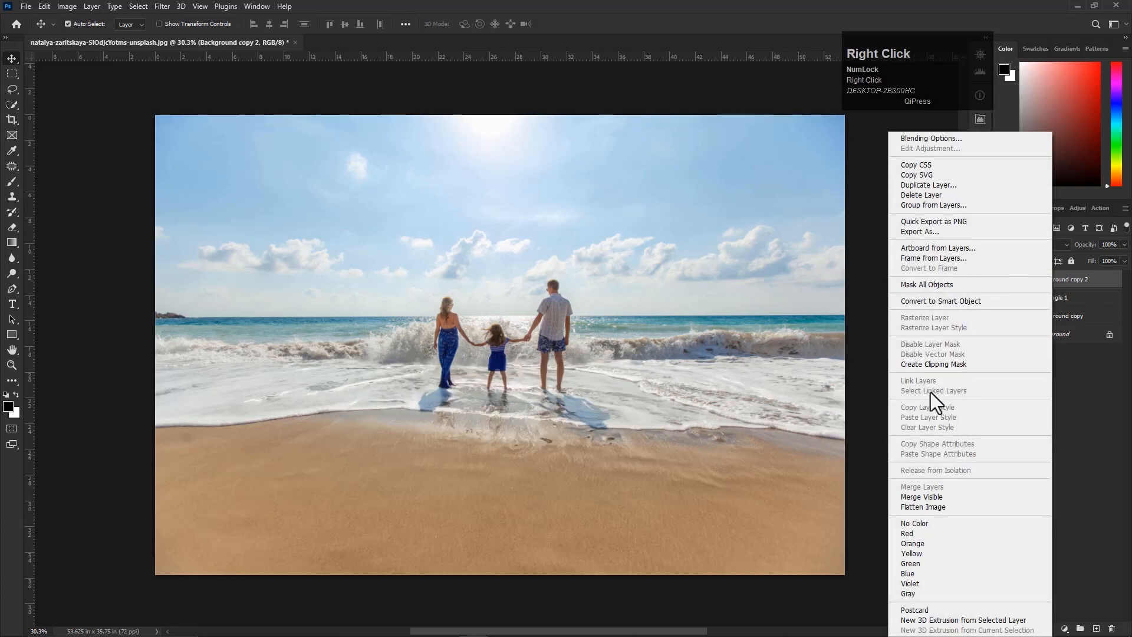
click(933, 364)
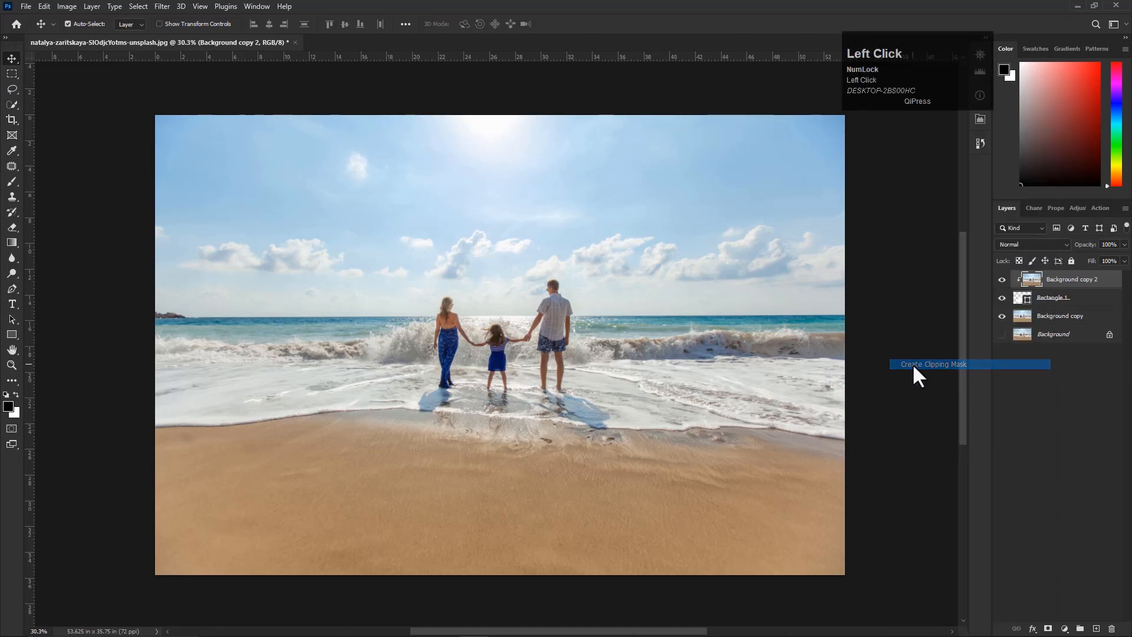
- Move the Background copy layer to the top of the layer stack and leave it visible
click(1001, 316)
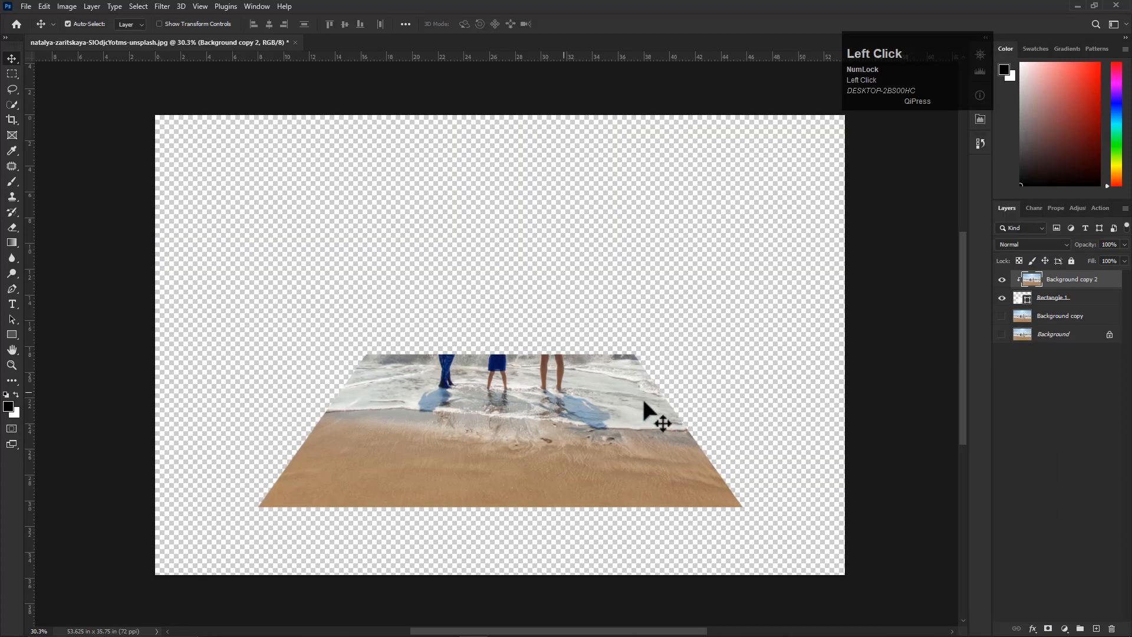
click(1002, 334)
click(1002, 333)
click(1051, 318)
drag(1055, 321, 1052, 276)
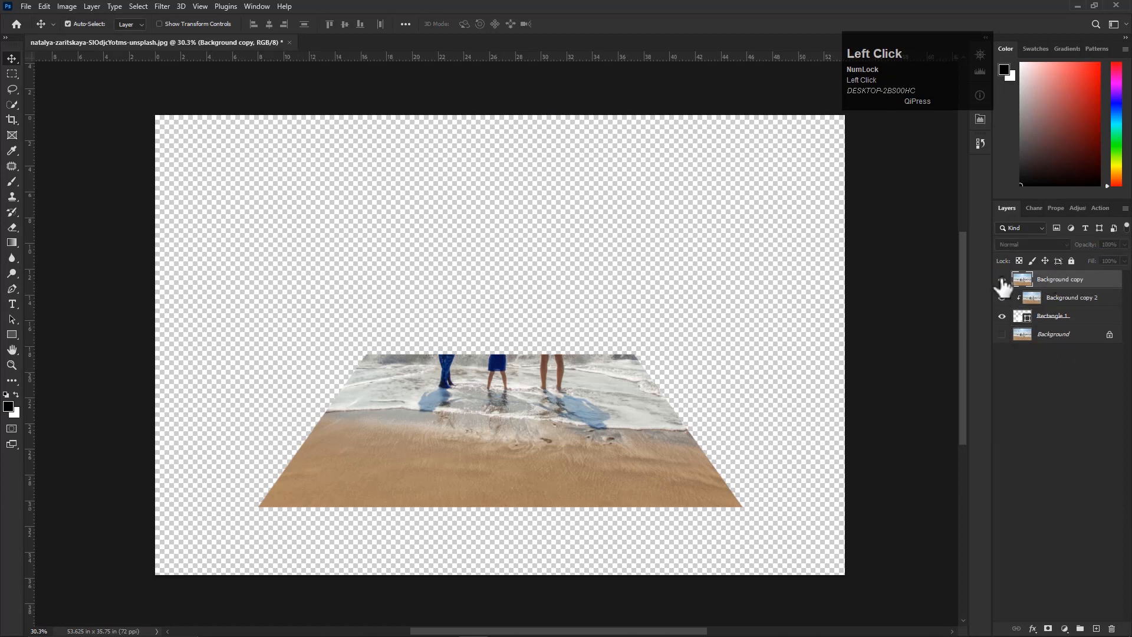
click(1002, 282)
- Select the family with Select Subject and add a layer mask to Background copy from the selection
click(136, 5)
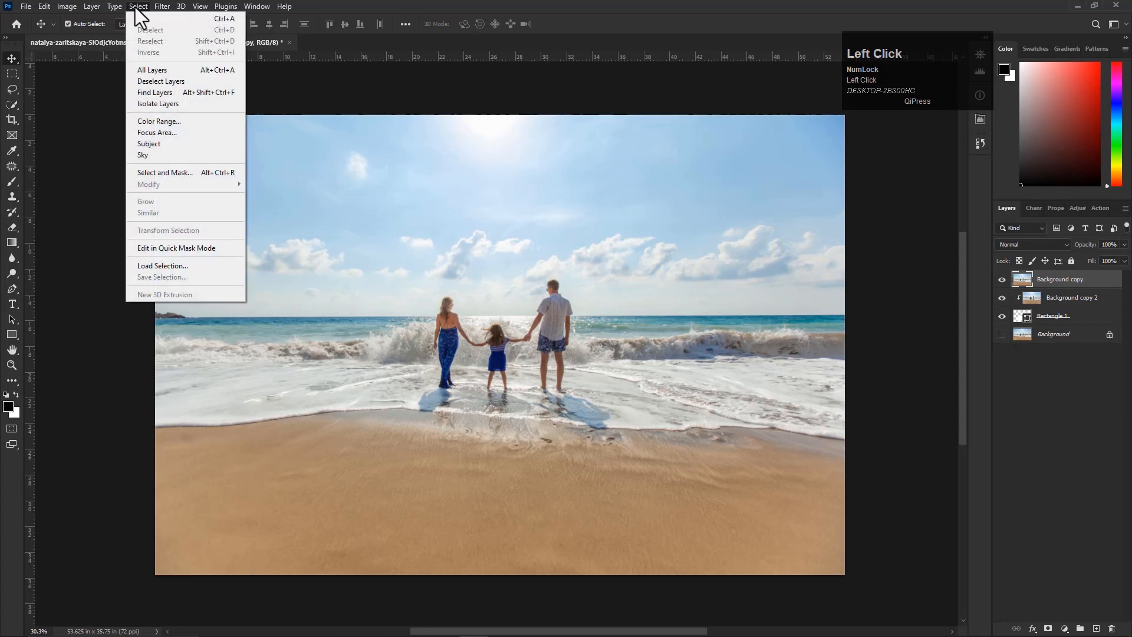
click(165, 146)
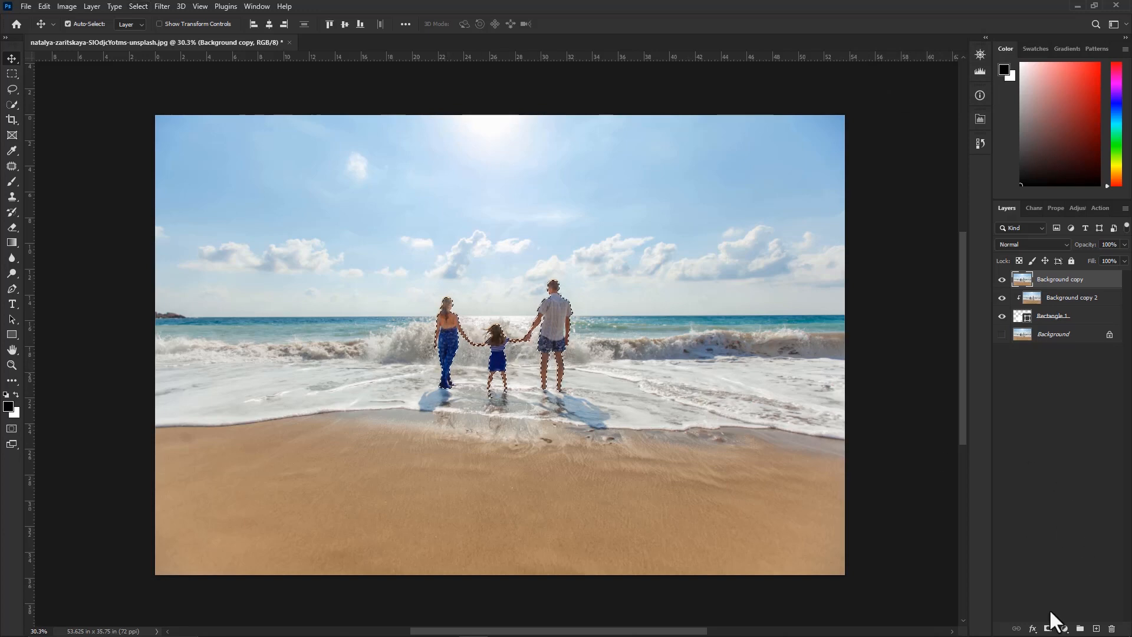
click(1048, 629)
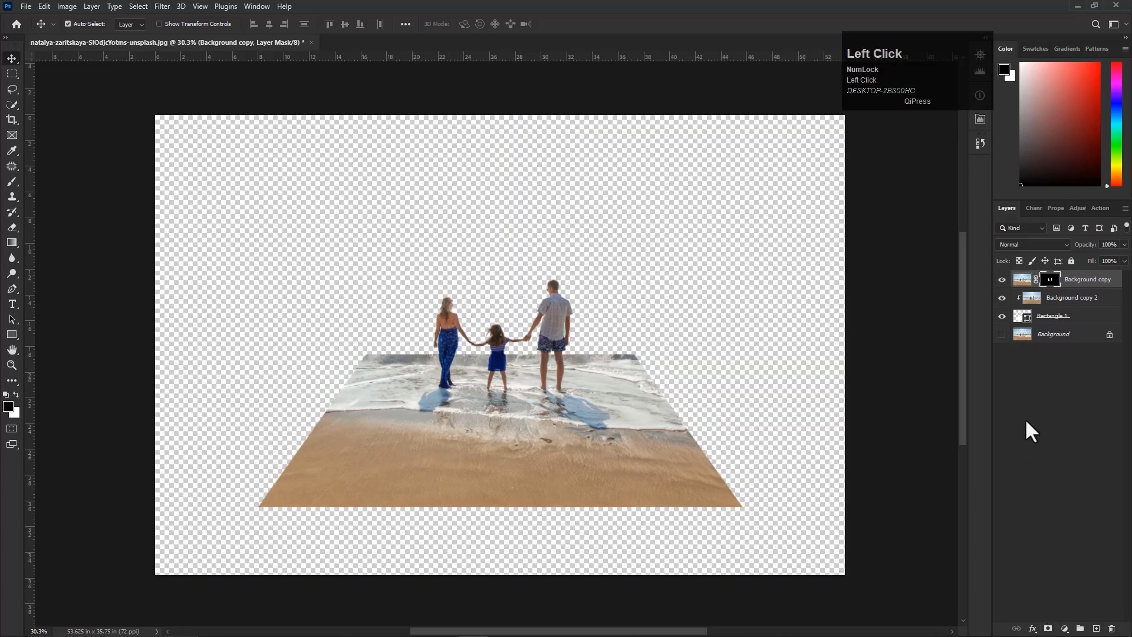
- Make the original Background layer visible
click(1001, 334)
click(1001, 335)
click(1001, 334)
- Duplicate the Rectangle 1 layer as Rectangle 1 copy
click(1056, 321)
right_click(1055, 321)
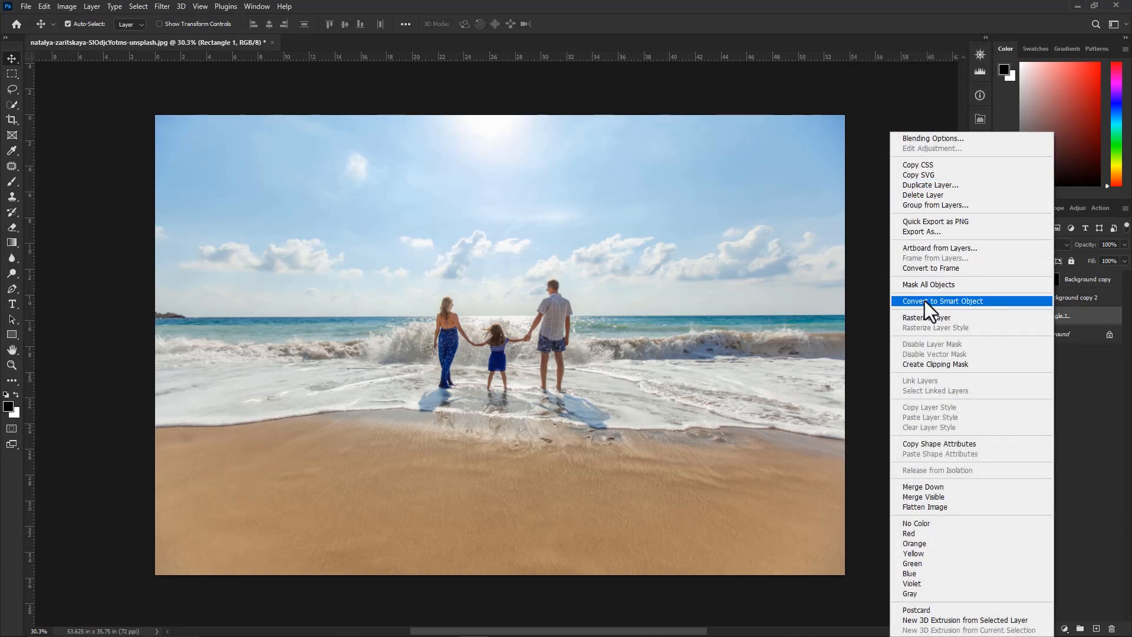
click(915, 184)
click(662, 180)
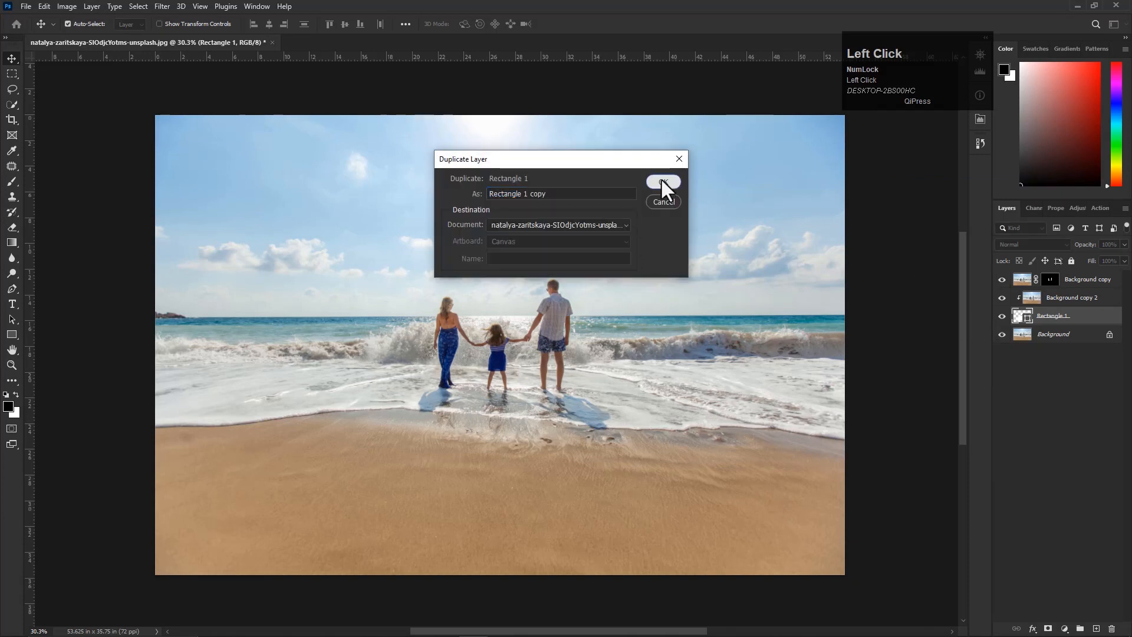
- Change the fill colour of the original Rectangle 1 shape to black
click(1050, 335)
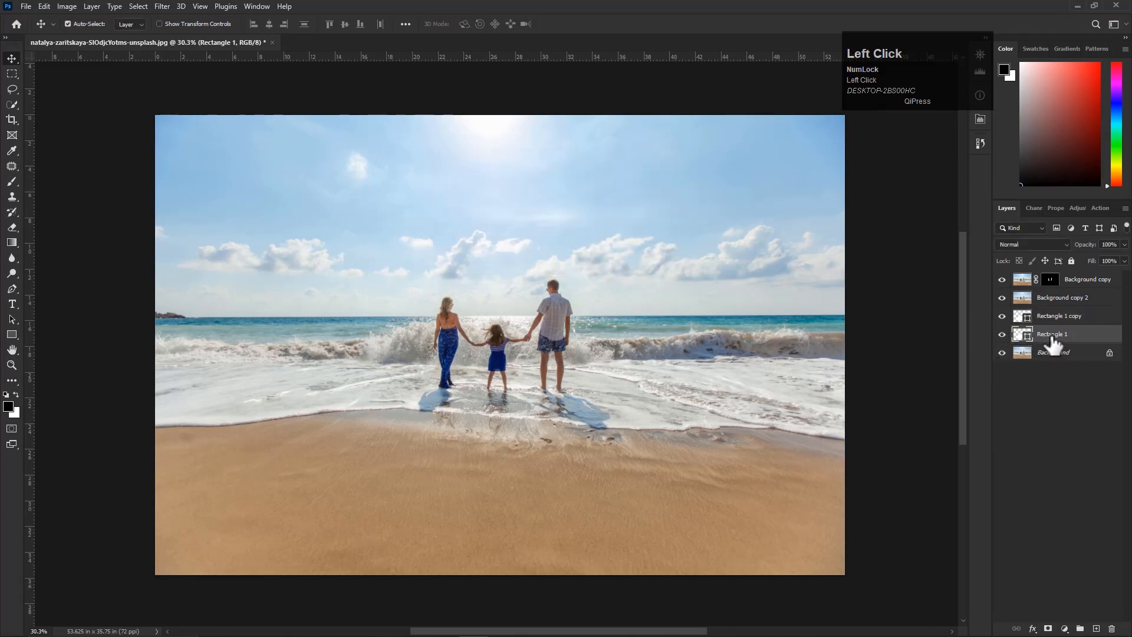
double_click(1027, 335)
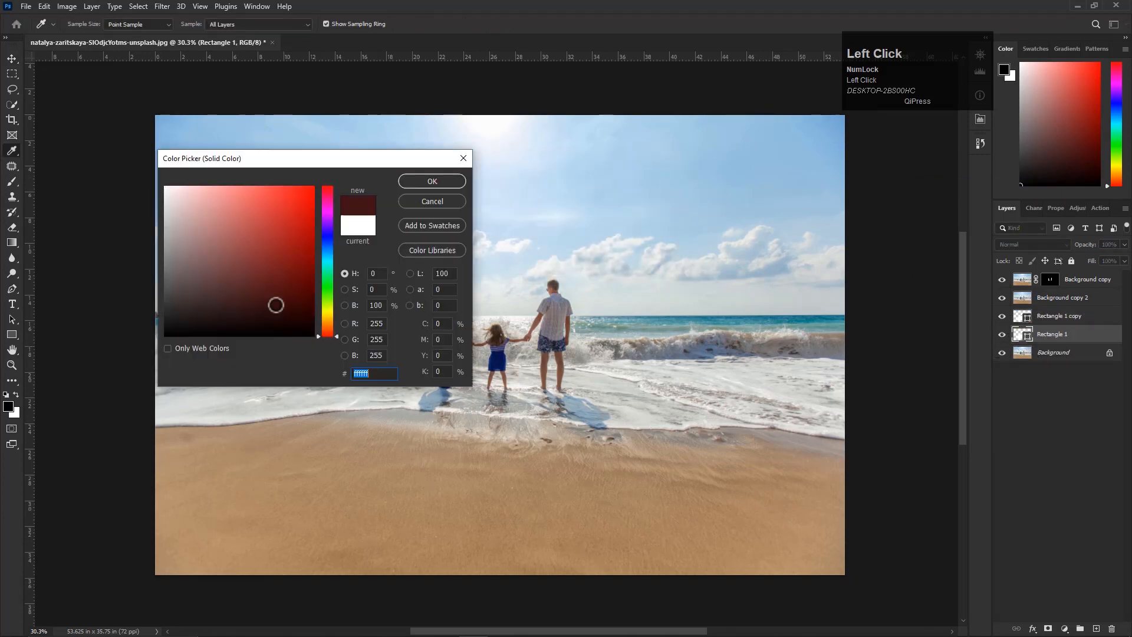
click(418, 180)
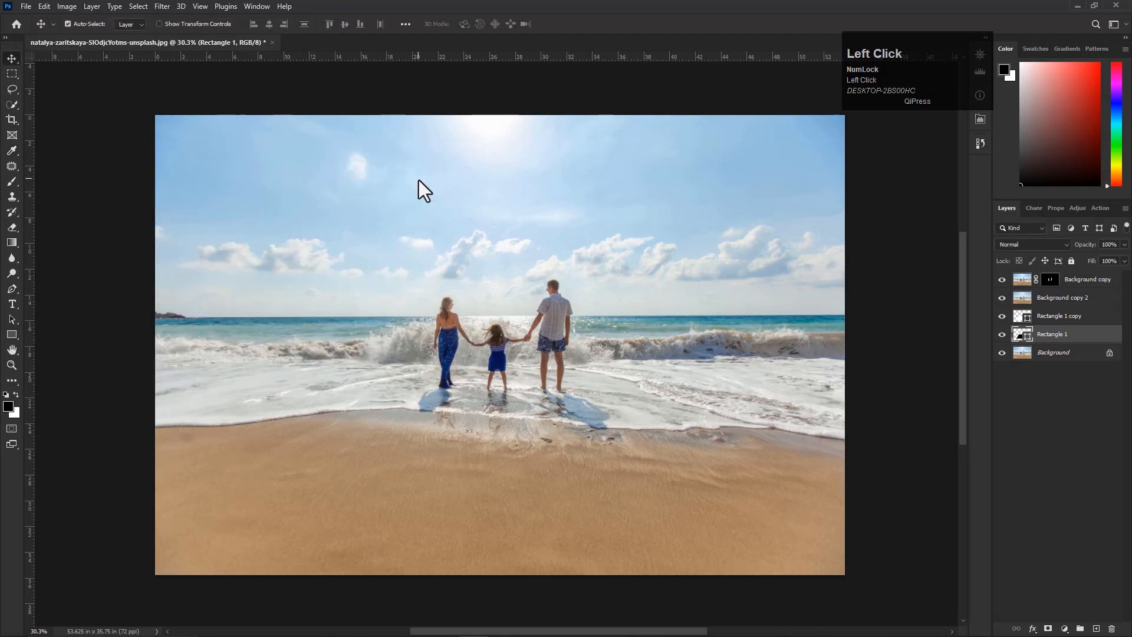
- Clip the Background copy 2 layer to Rectangle 1 copy with a clipping mask
click(1050, 316)
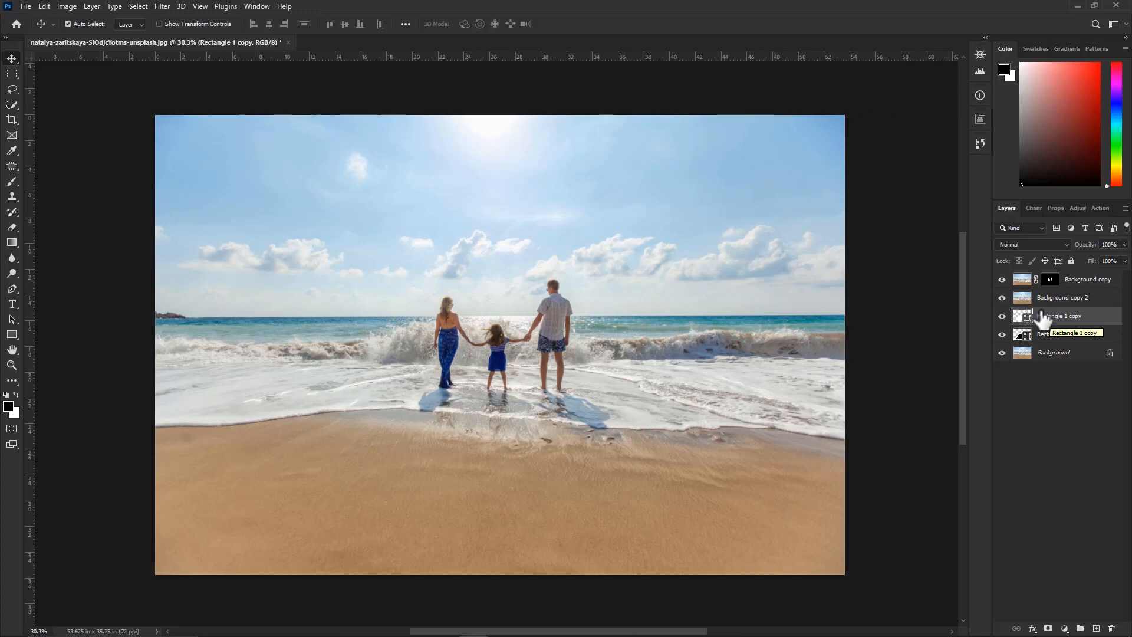
click(1045, 301)
right_click(1046, 301)
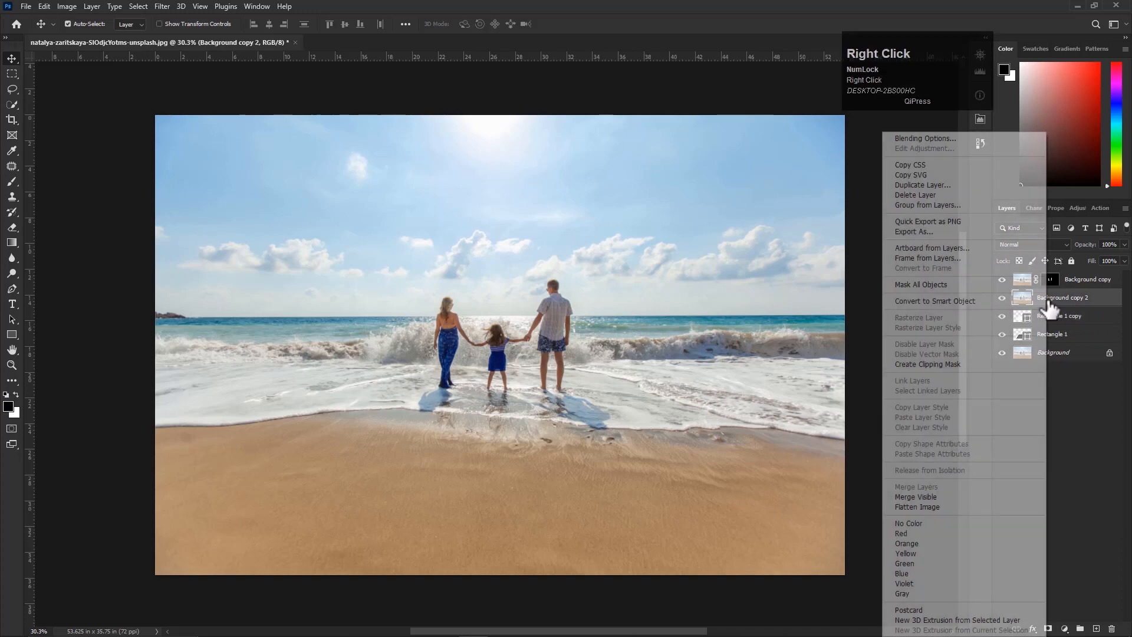
click(929, 364)
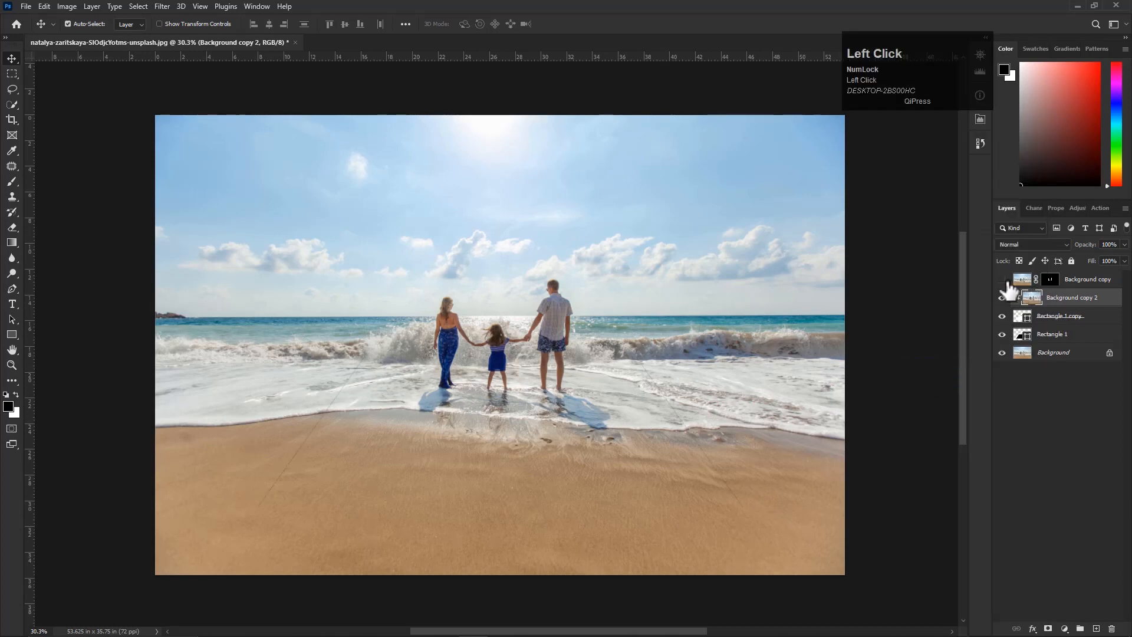
click(1058, 334)
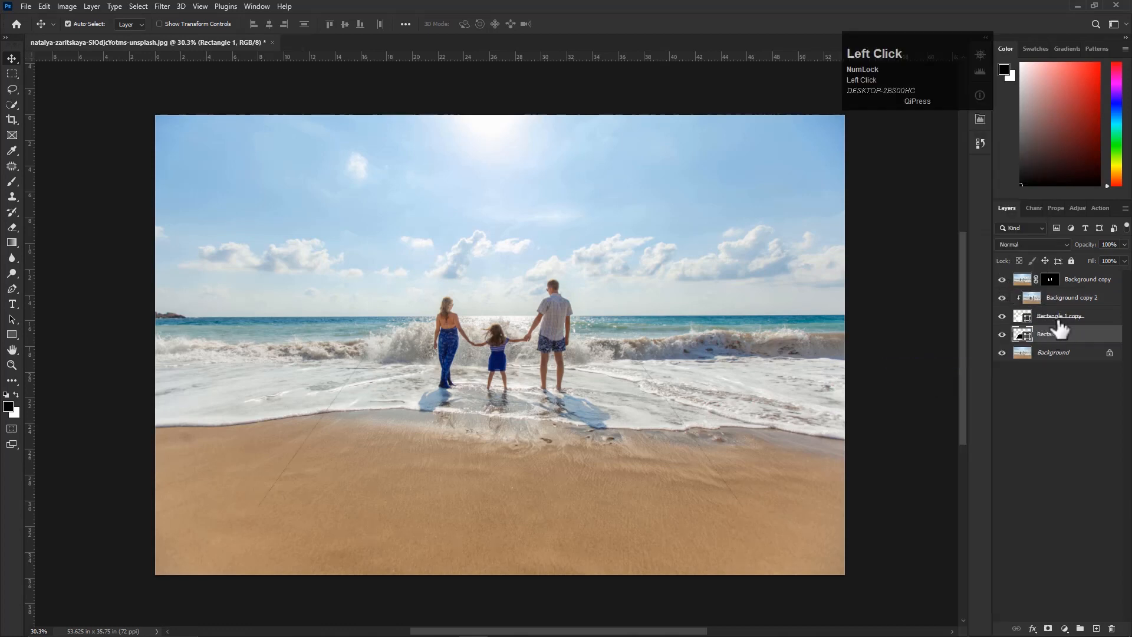
click(1059, 319)
click(1055, 334)
click(1052, 318)
click(1051, 334)
- Add a white Stroke layer style positioned inside with a size of 30 px to Rectangle 1 copy
click(1044, 318)
right_click(1045, 317)
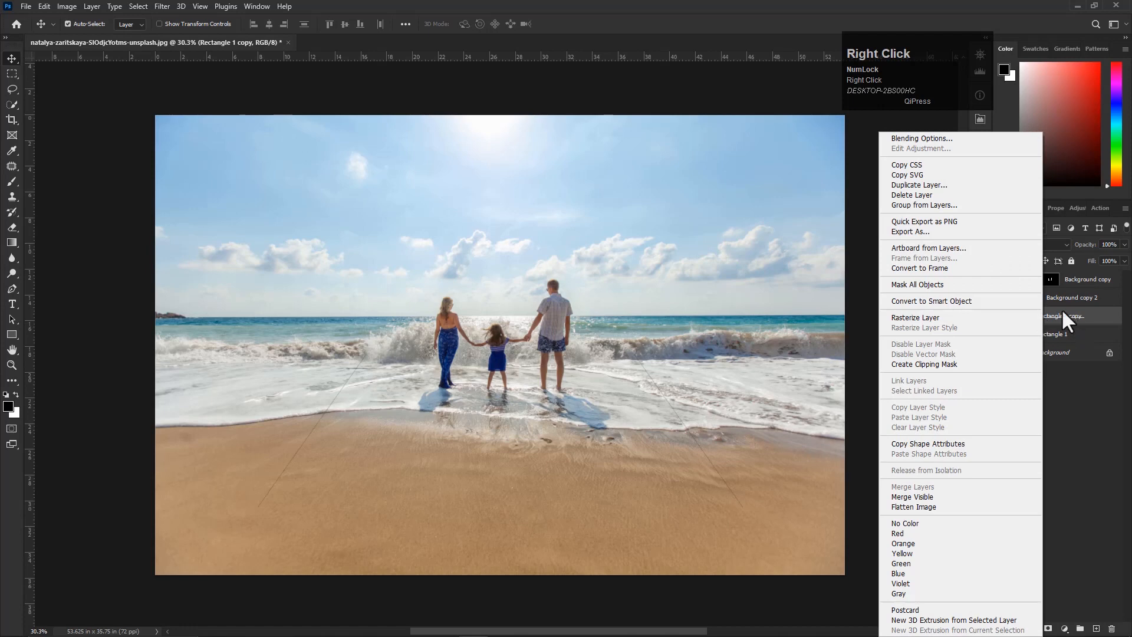
click(905, 136)
key(space)
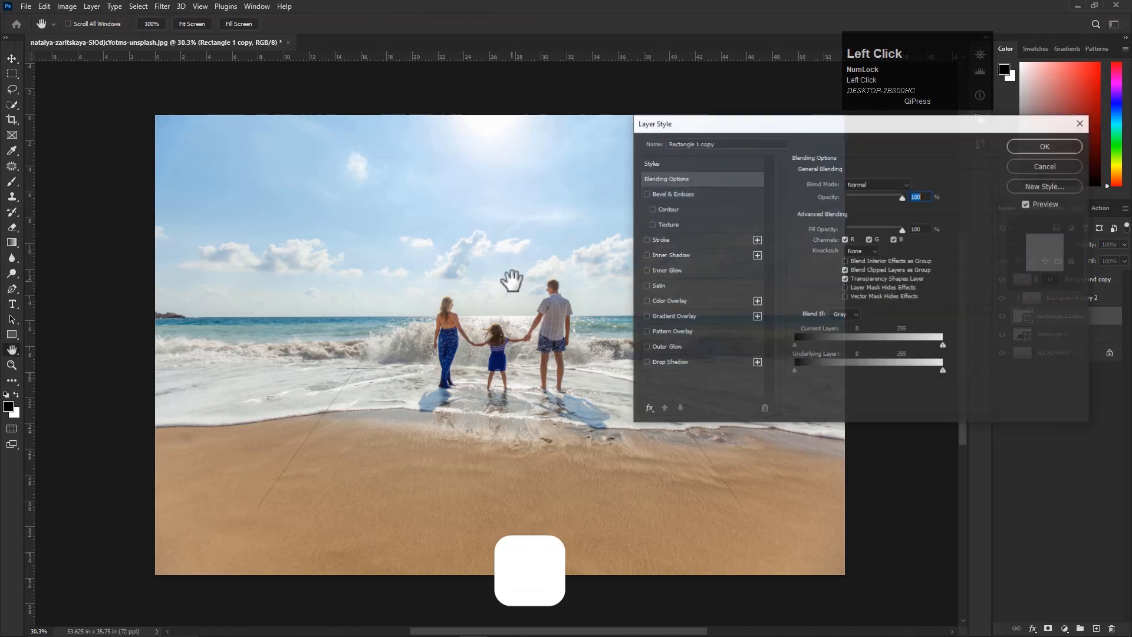
drag(653, 129, 518, 129)
click(521, 240)
mouse_move(600, 125)
mouse_down()
mouse_move(481, 127)
mouse_move(577, 127)
mouse_move(609, 113)
mouse_up()
mouse_move(724, 174)
mouse_down()
mouse_move(713, 173)
mouse_move(723, 172)
mouse_up()
text(30)
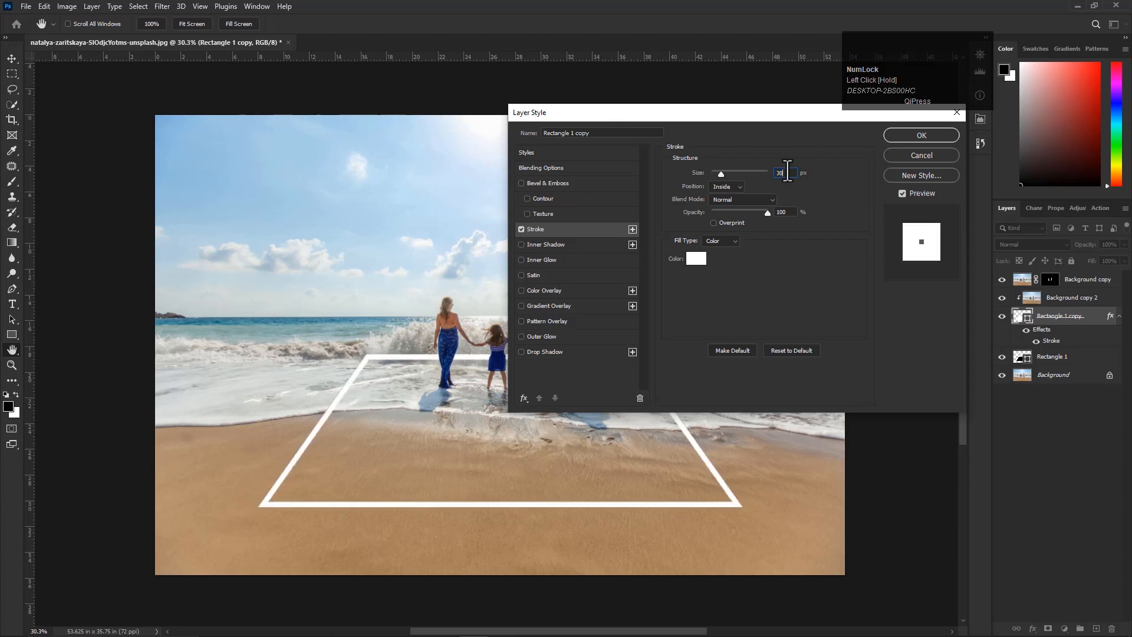
click(917, 136)
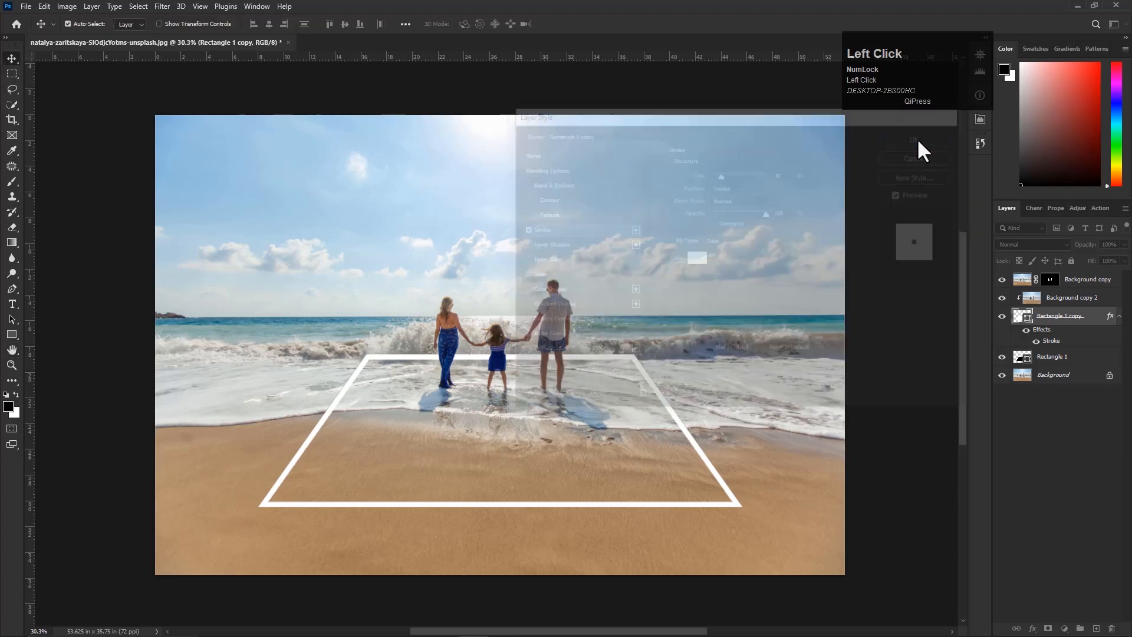
- Convert the black Rectangle 1 shape layer to a smart object
click(1120, 316)
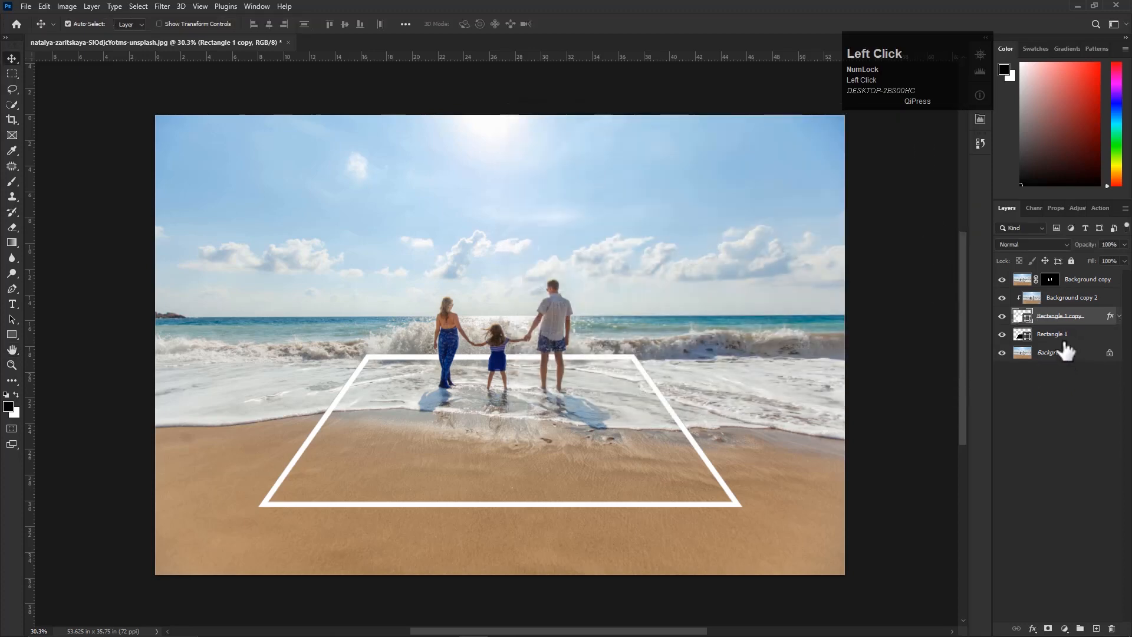
click(1055, 336)
right_click(1084, 335)
key(Escape)
click(1084, 335)
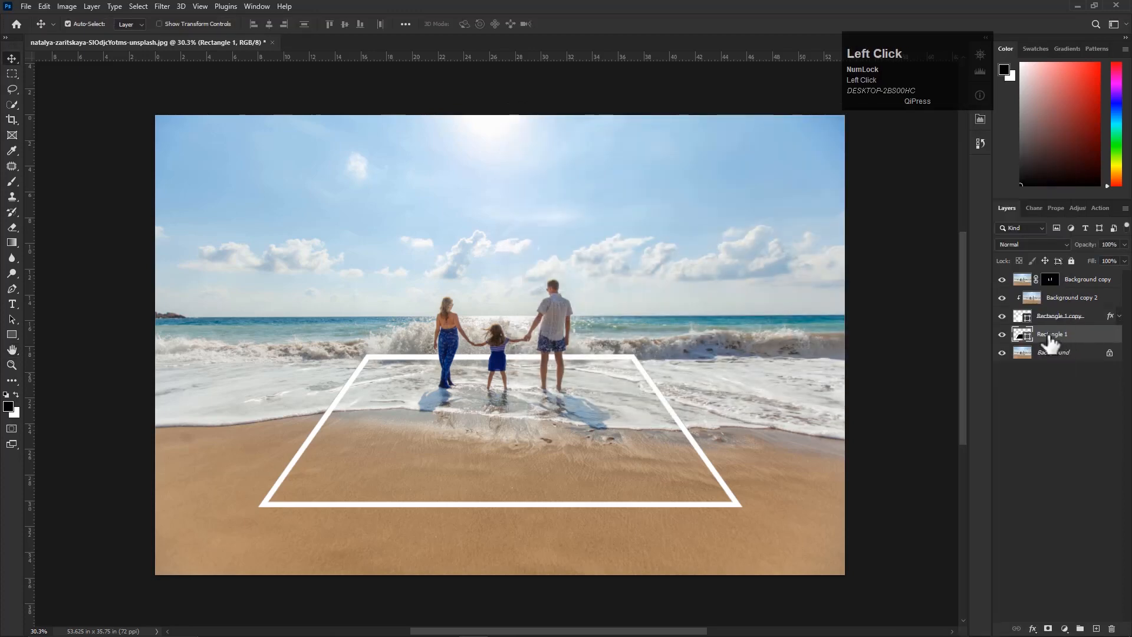
right_click(1035, 339)
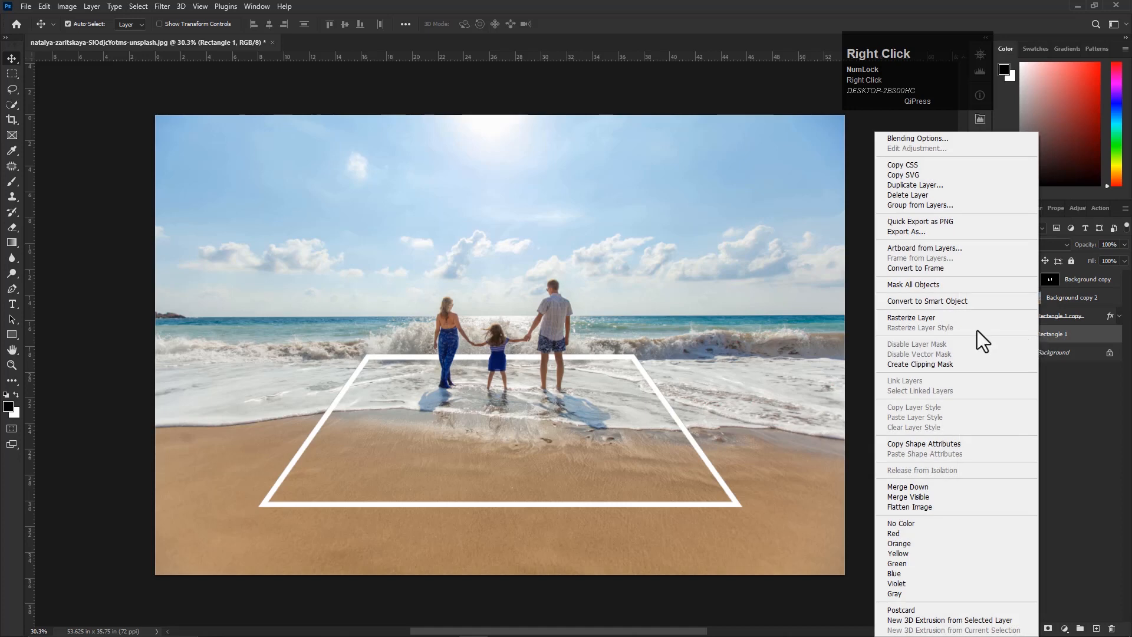
click(915, 302)
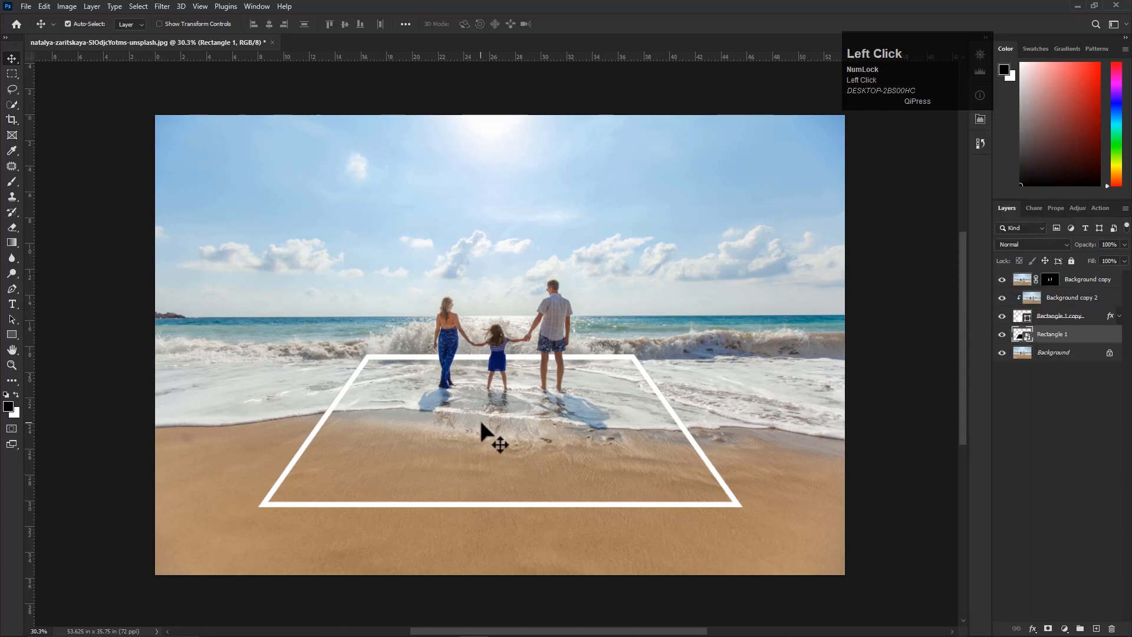
- Warp the Rectangle 1 copy frame, curling its two lower corners up and outward and raising its two upper corners
click(1048, 318)
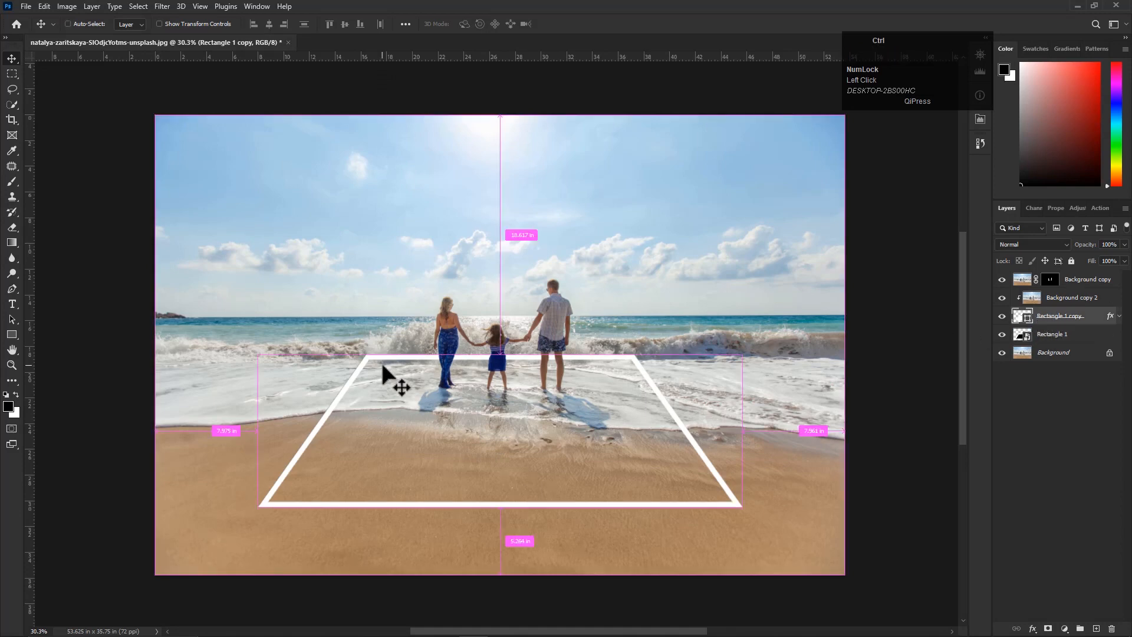
key(ctrl+t)
right_click(434, 405)
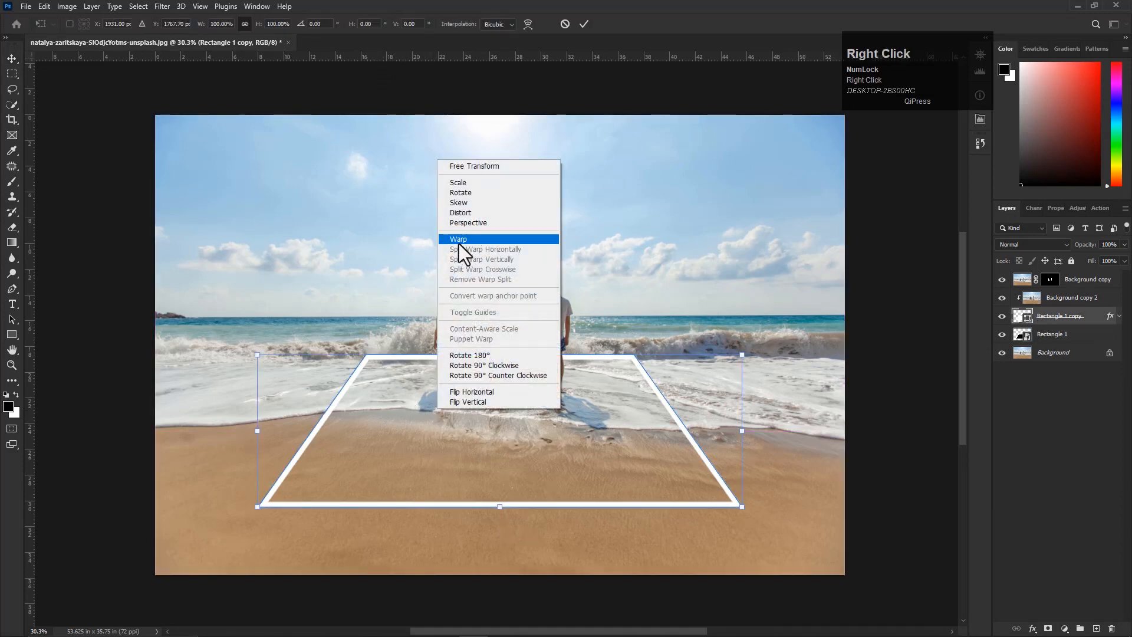
click(465, 242)
drag(258, 506, 246, 466)
drag(742, 507, 773, 442)
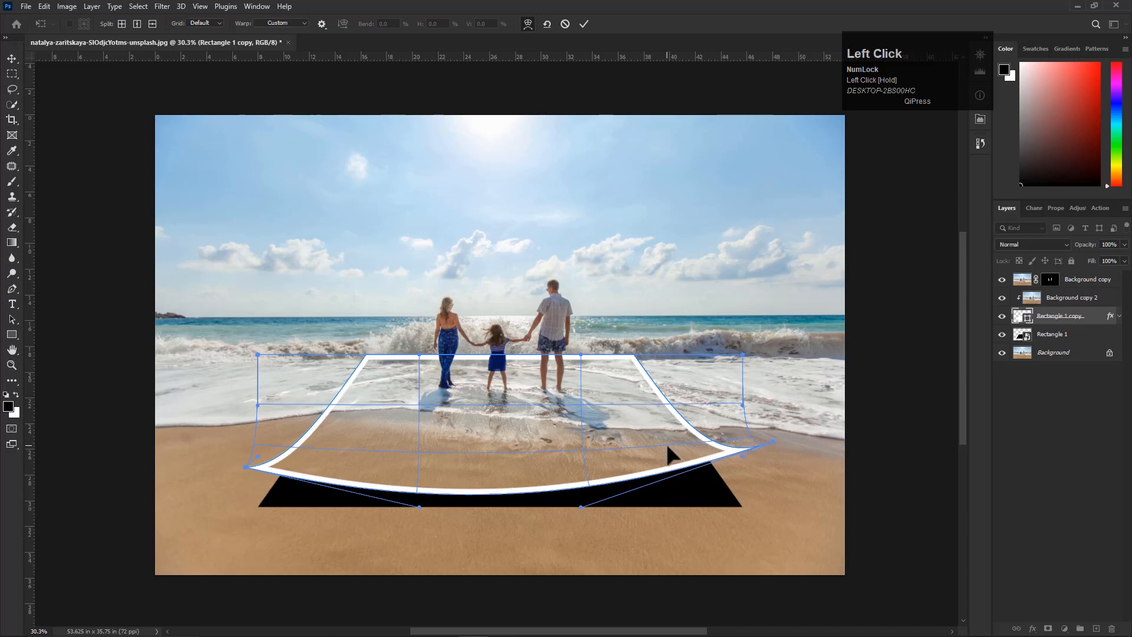
drag(258, 355, 254, 319)
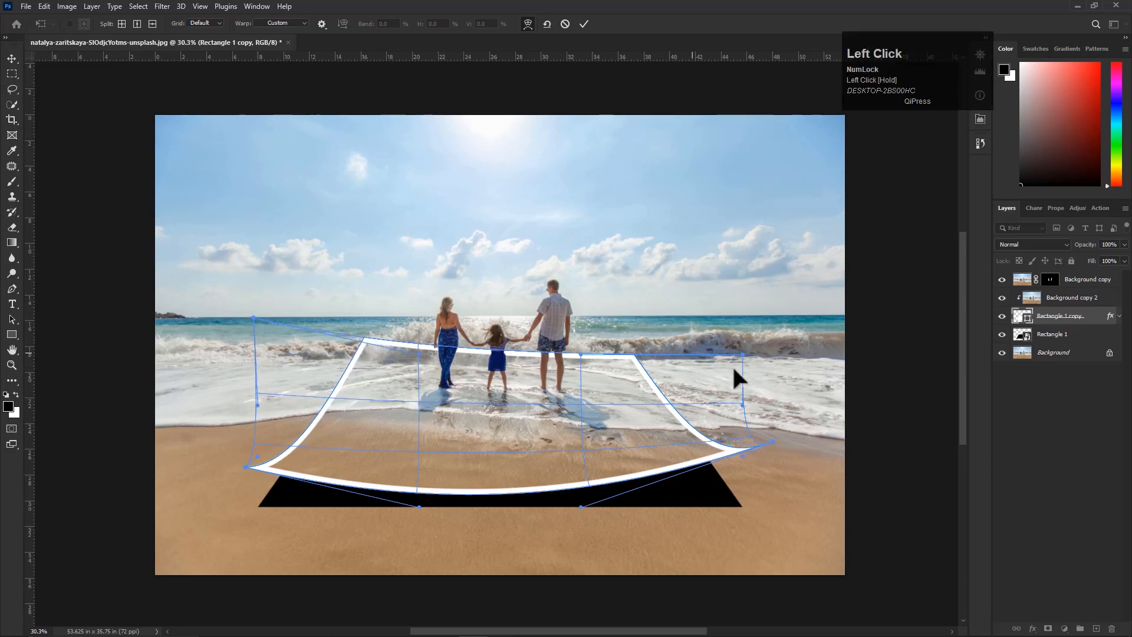
drag(741, 354, 741, 319)
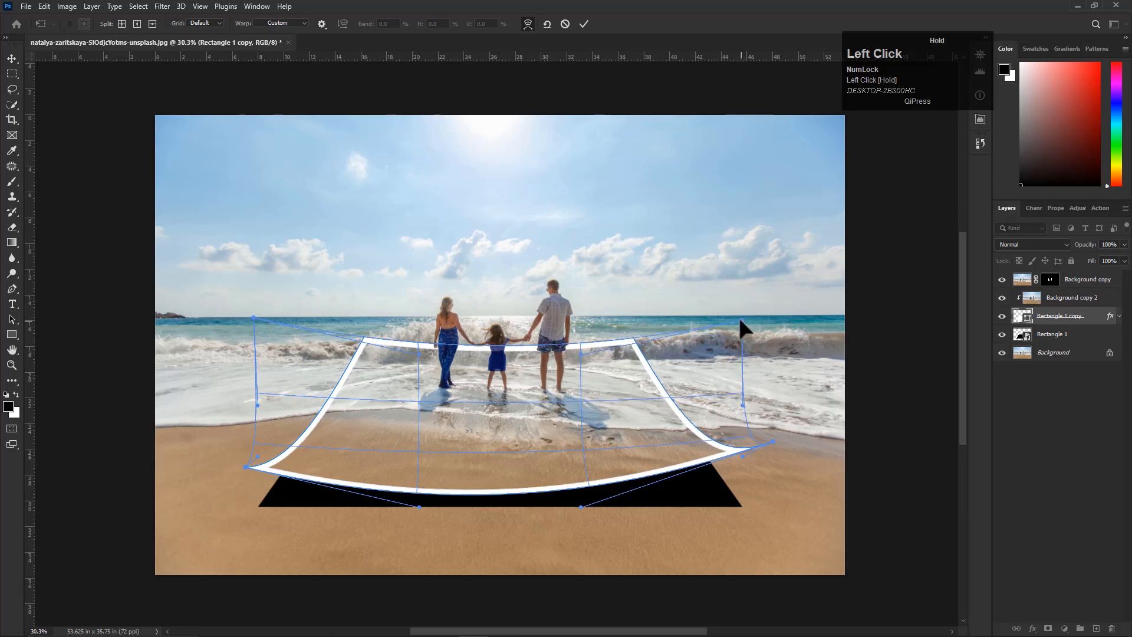
- Fine-tune the curve handles along the warped frame's sides and edges, nudge its lower-right corner, and apply the warp
drag(260, 406, 264, 404)
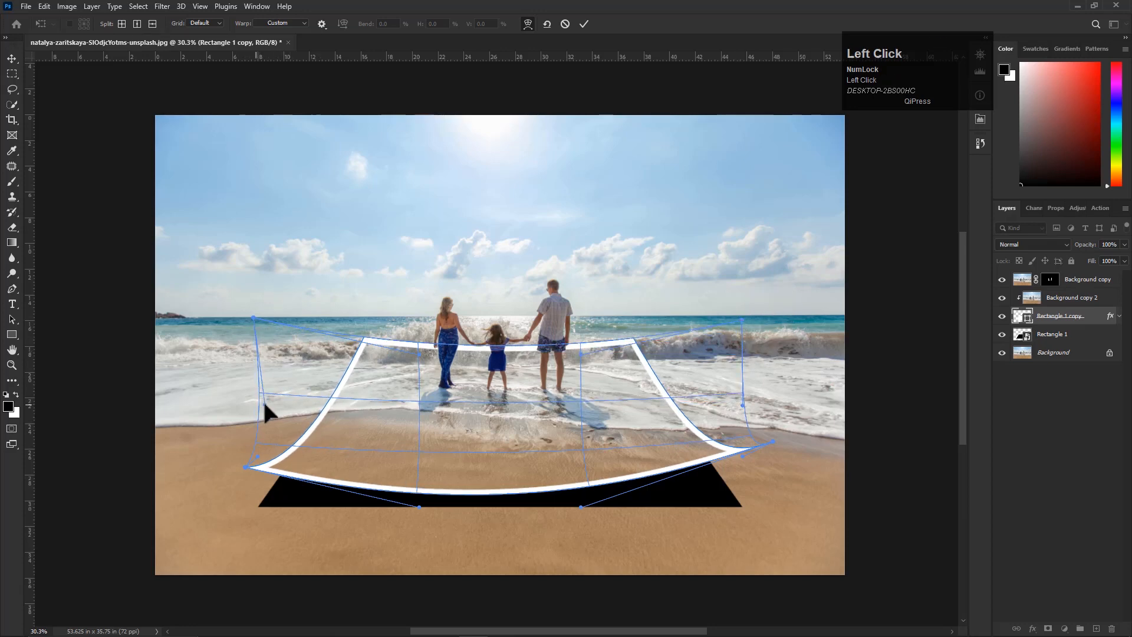
drag(741, 404, 731, 405)
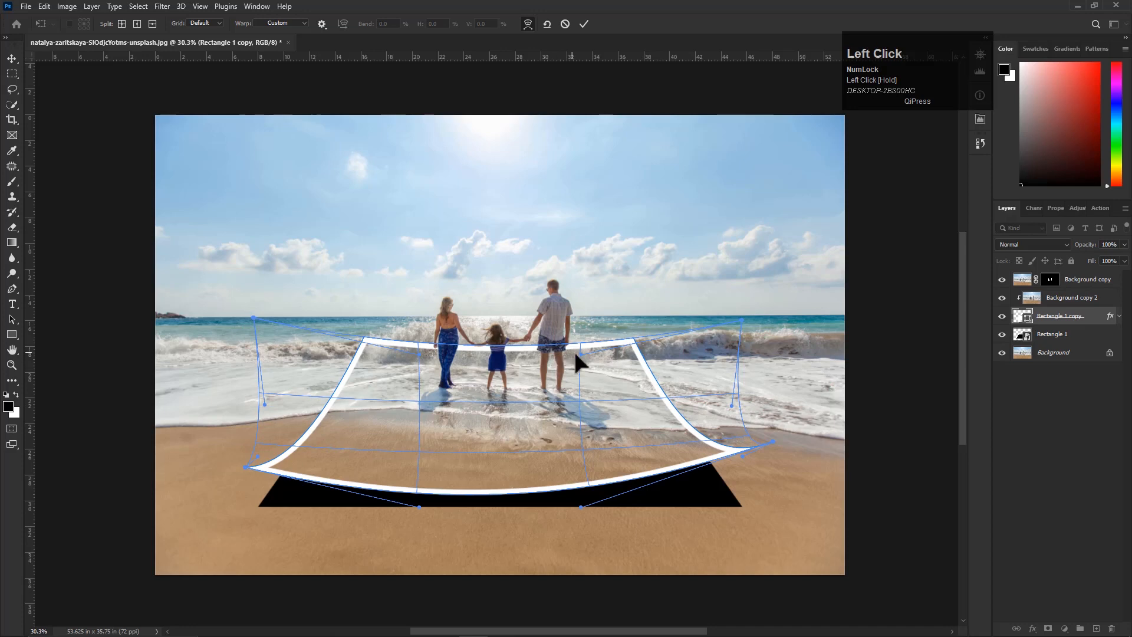
drag(420, 356, 420, 356)
drag(585, 353, 591, 350)
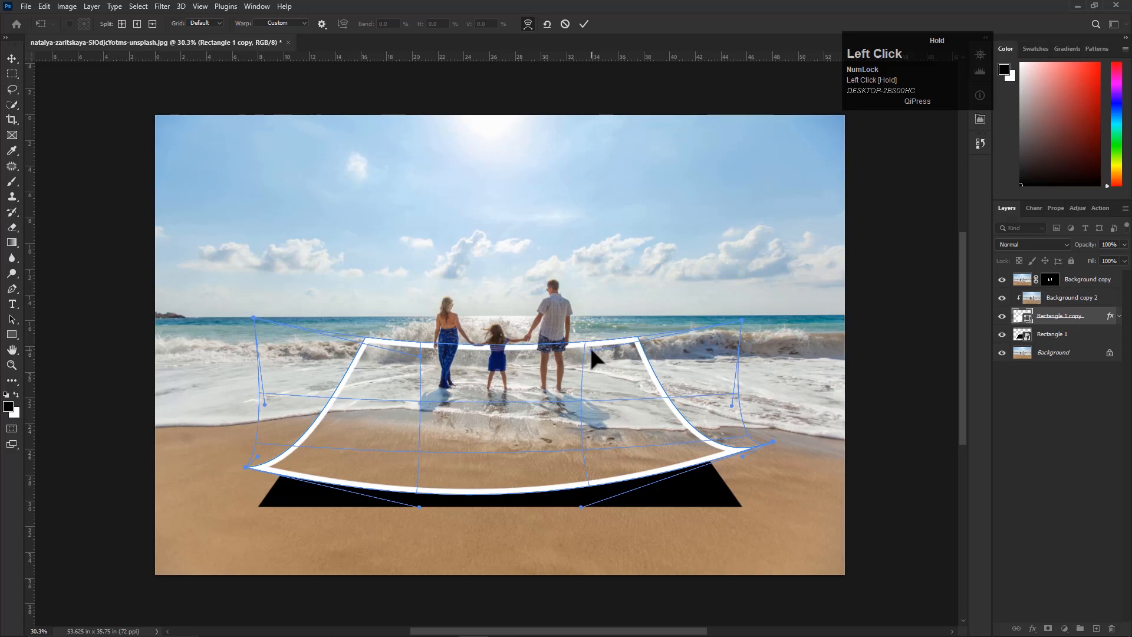
drag(419, 507, 416, 512)
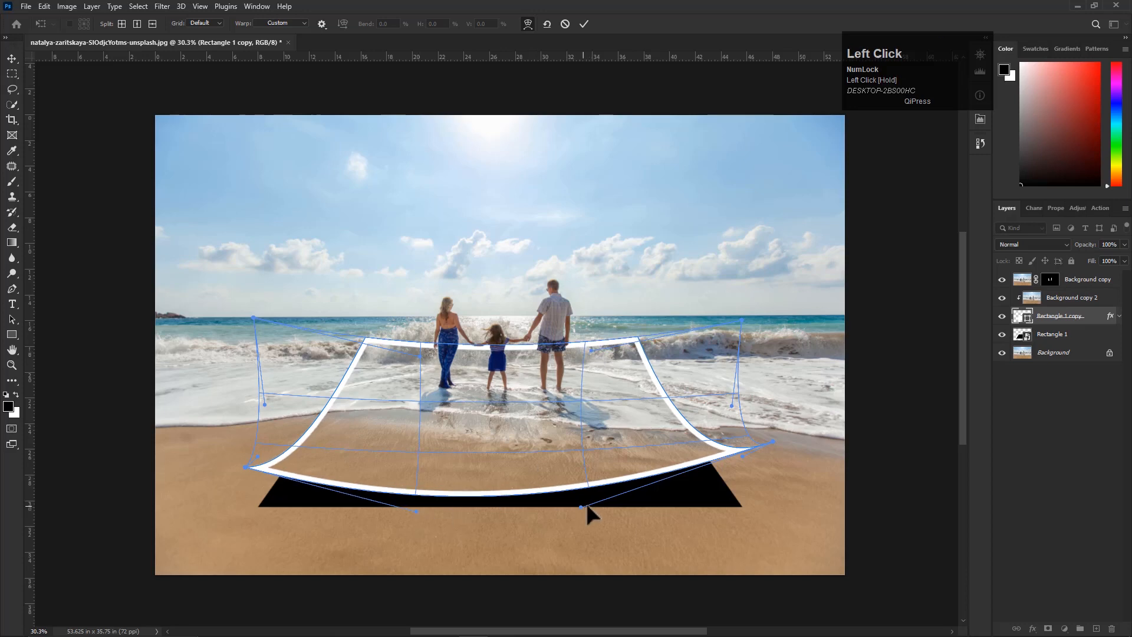
drag(576, 507, 589, 510)
drag(743, 461, 772, 448)
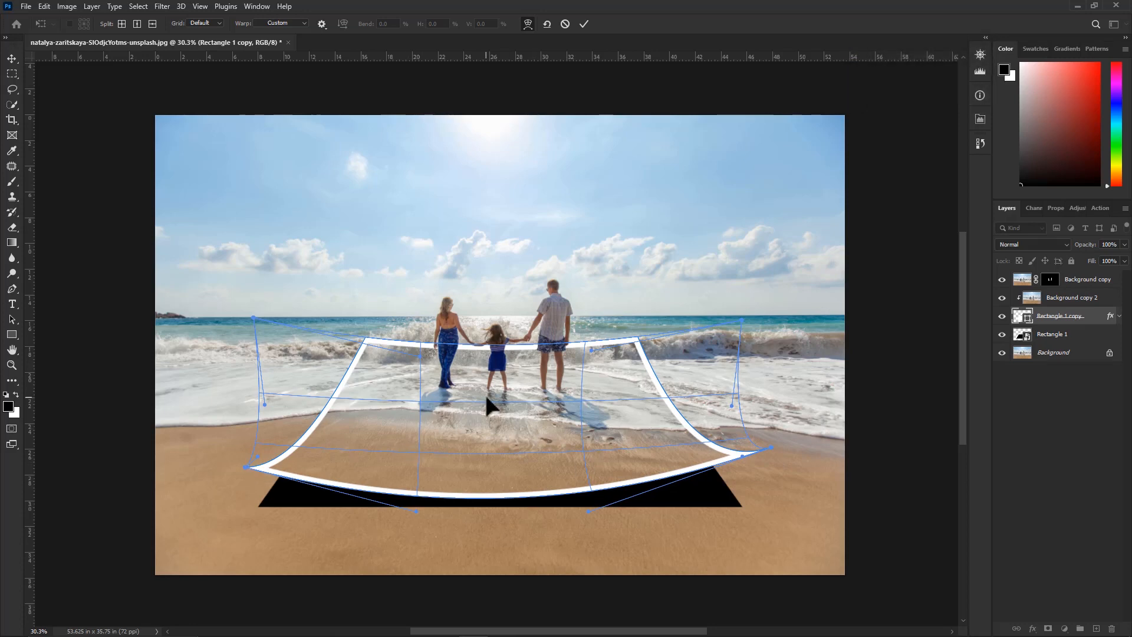
key(Return)
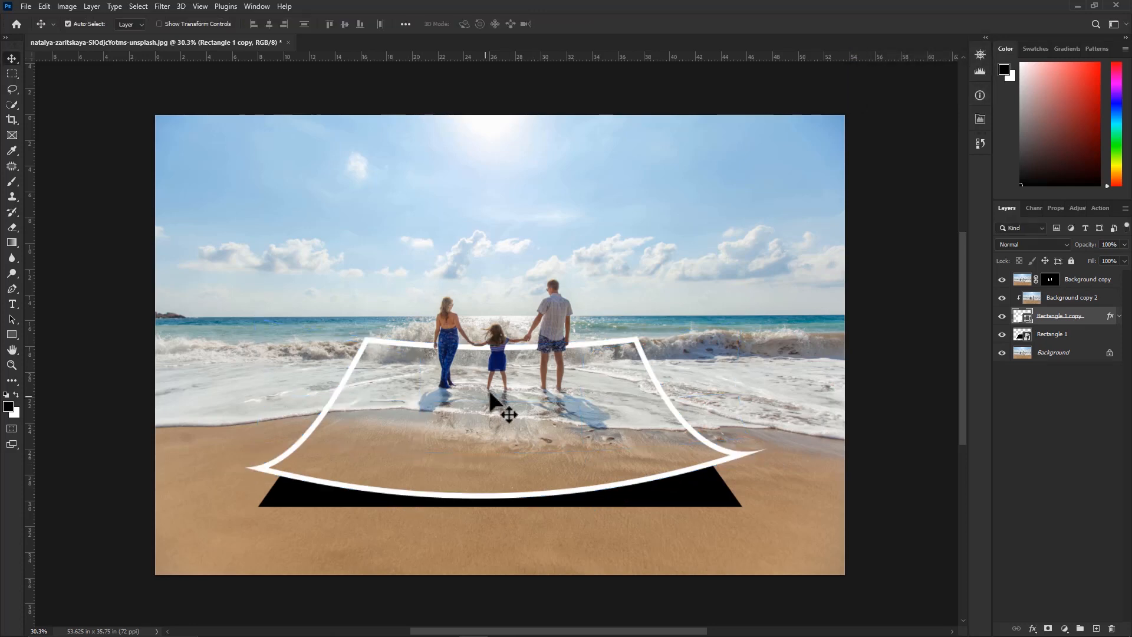
- Apply a Gaussian Blur with a radius of 92.7 pixels to Rectangle 1 as the frame's shadow
click(1060, 335)
click(161, 6)
mouse_move(171, 159)
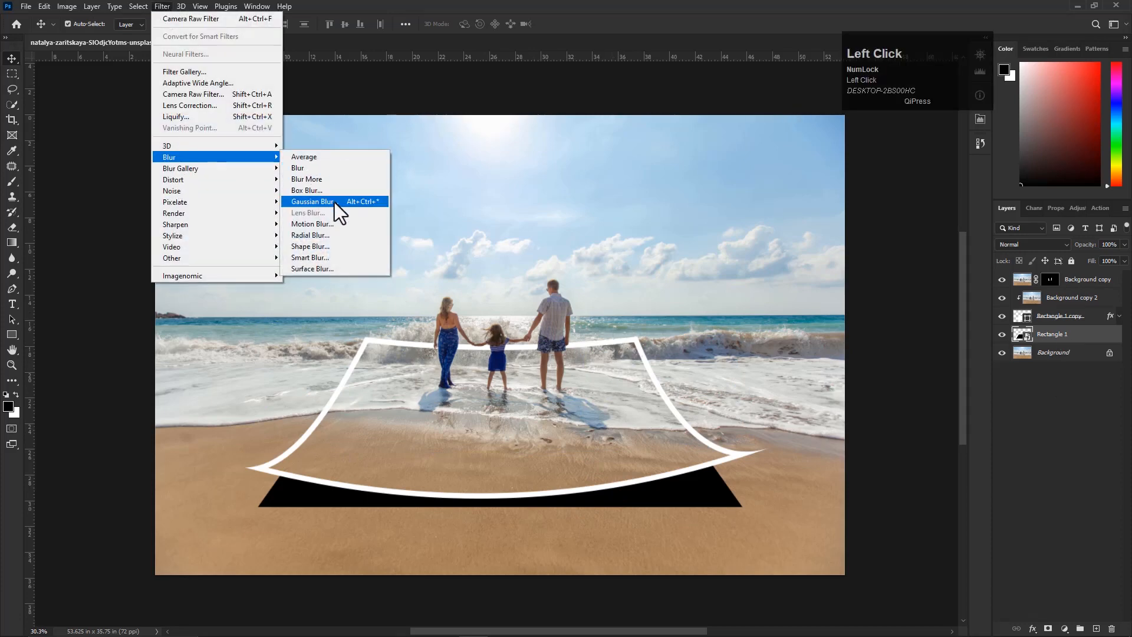
click(331, 204)
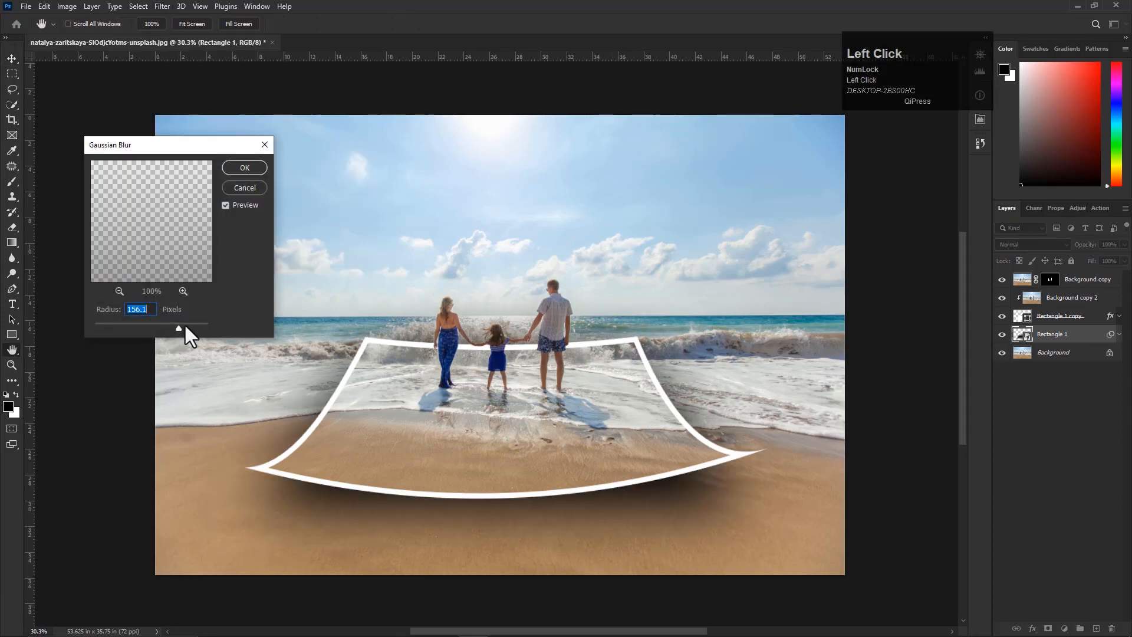
mouse_move(179, 331)
mouse_down()
mouse_move(99, 326)
mouse_move(165, 328)
mouse_up()
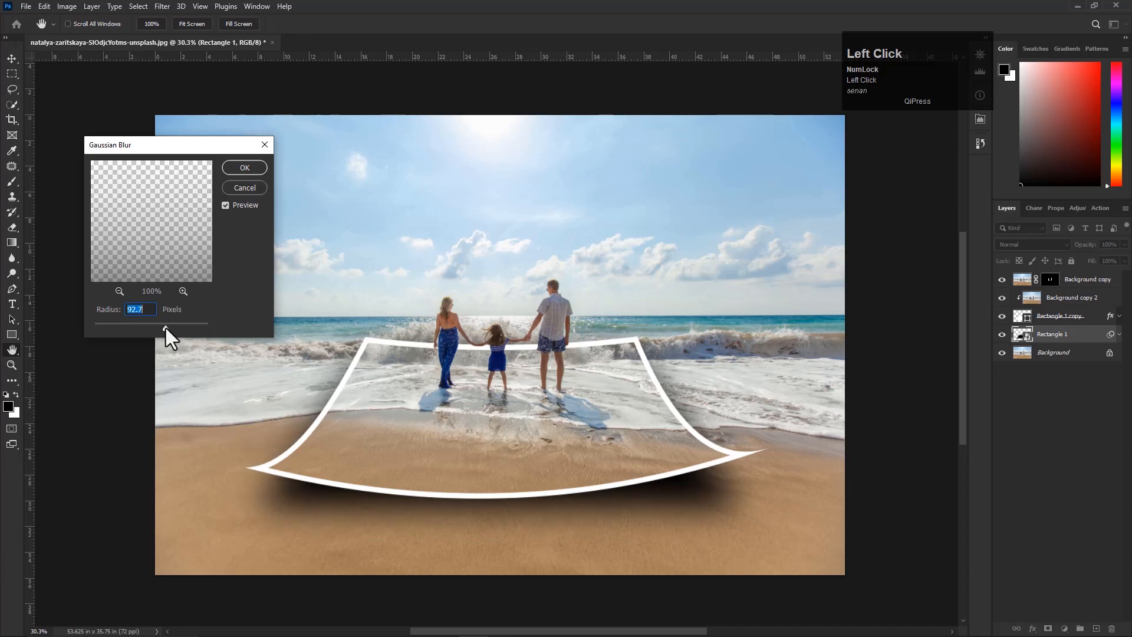
click(243, 168)
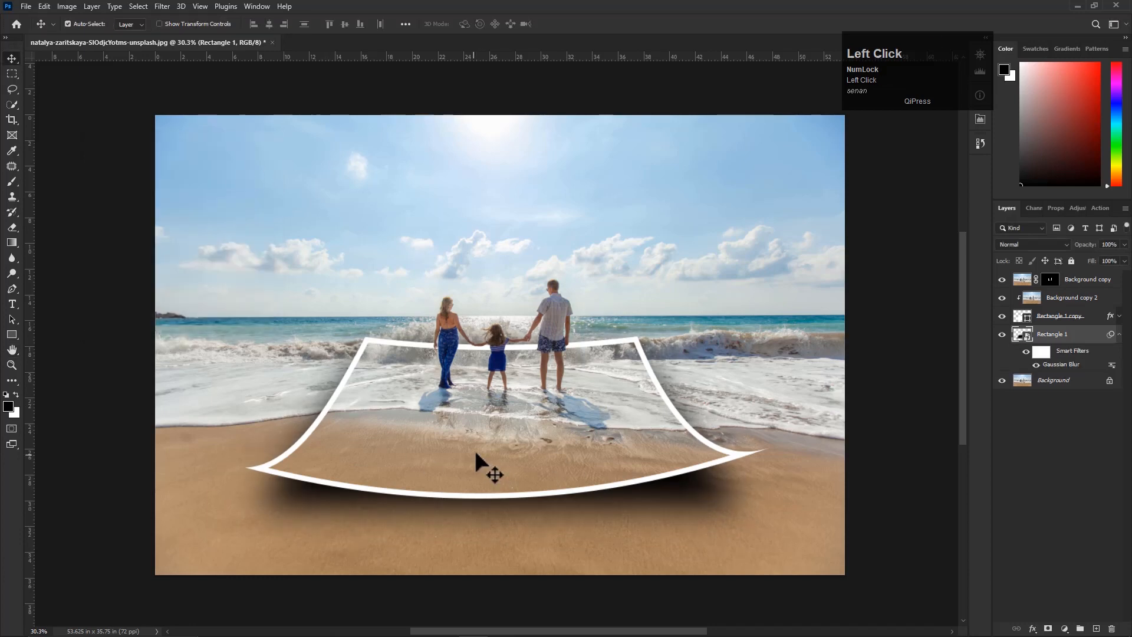
- Lower the opacity of the Rectangle 1 shadow layer to 77%
click(1119, 334)
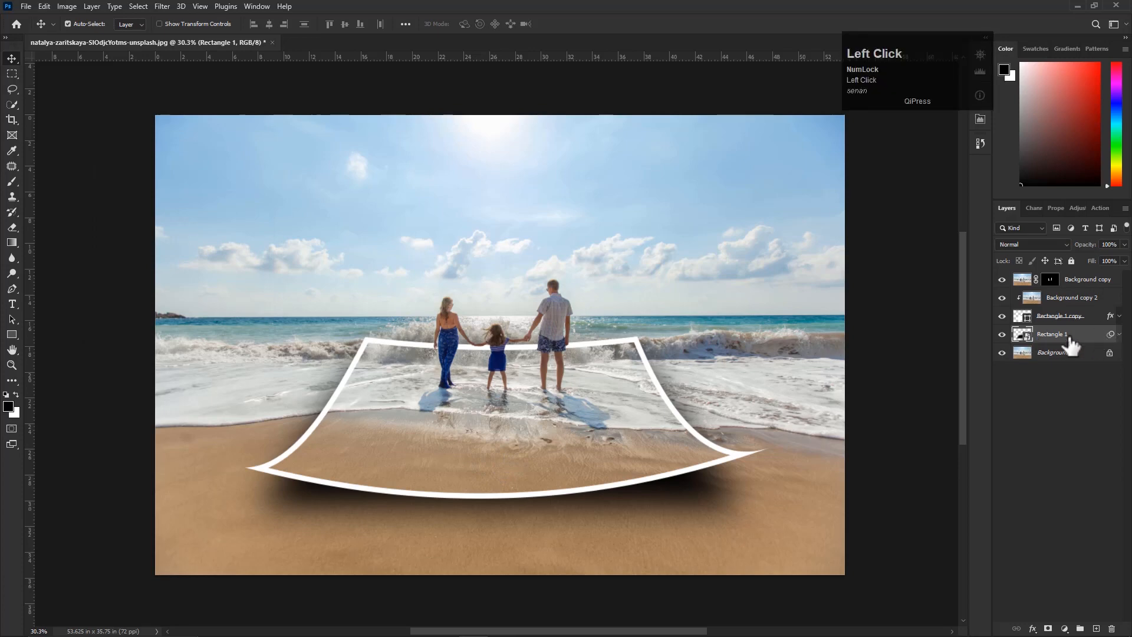
click(1123, 245)
drag(1105, 256, 1108, 255)
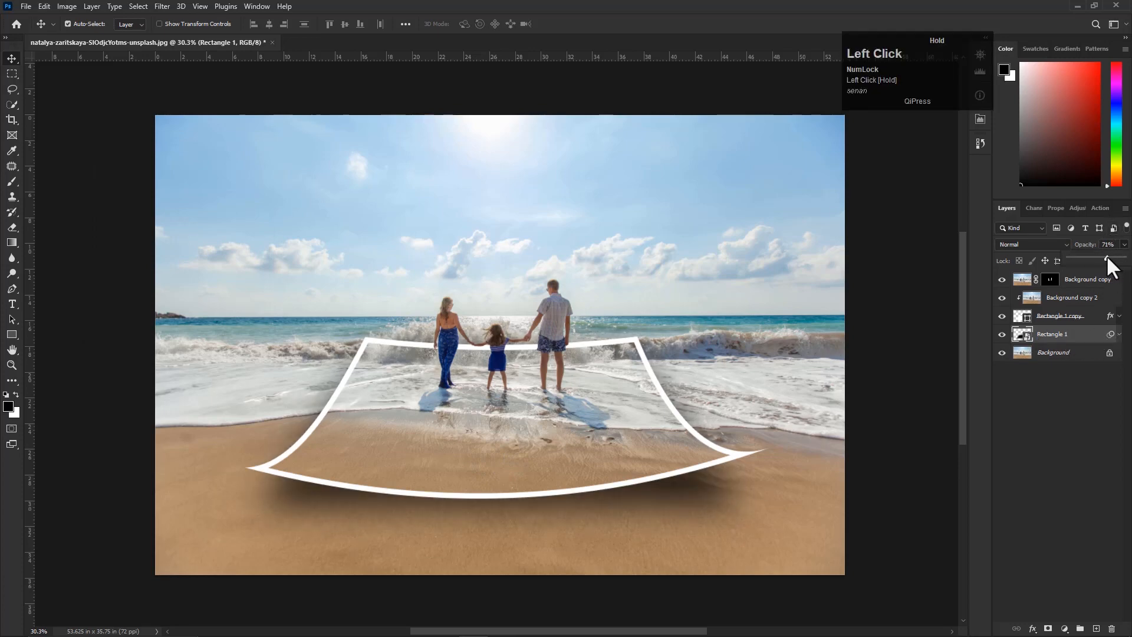
drag(1108, 257, 1112, 259)
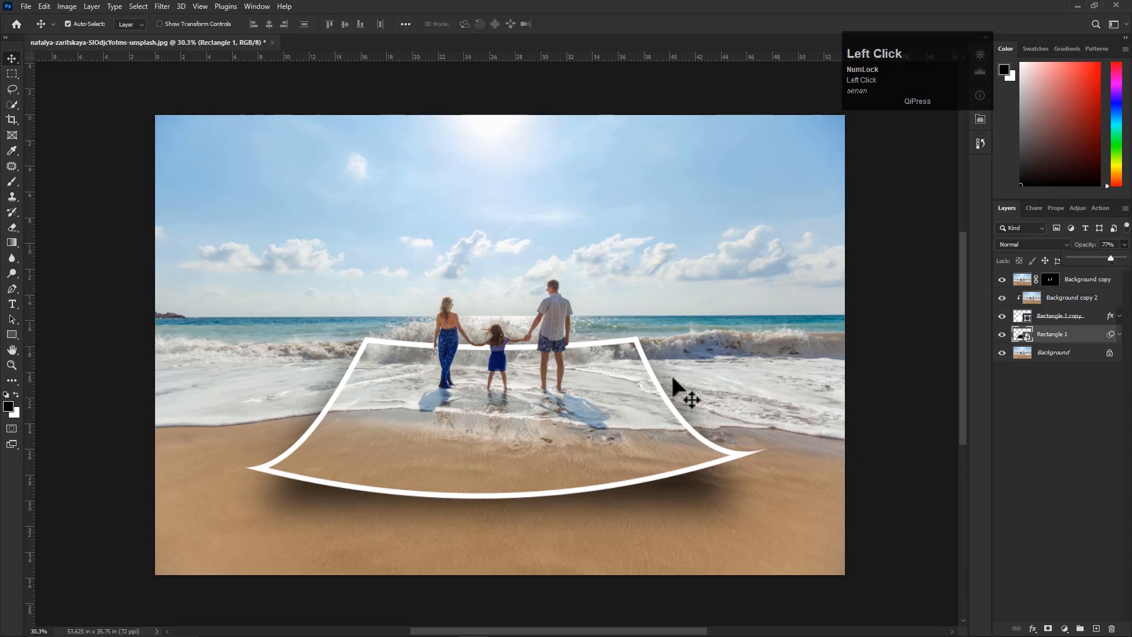
click(1050, 407)
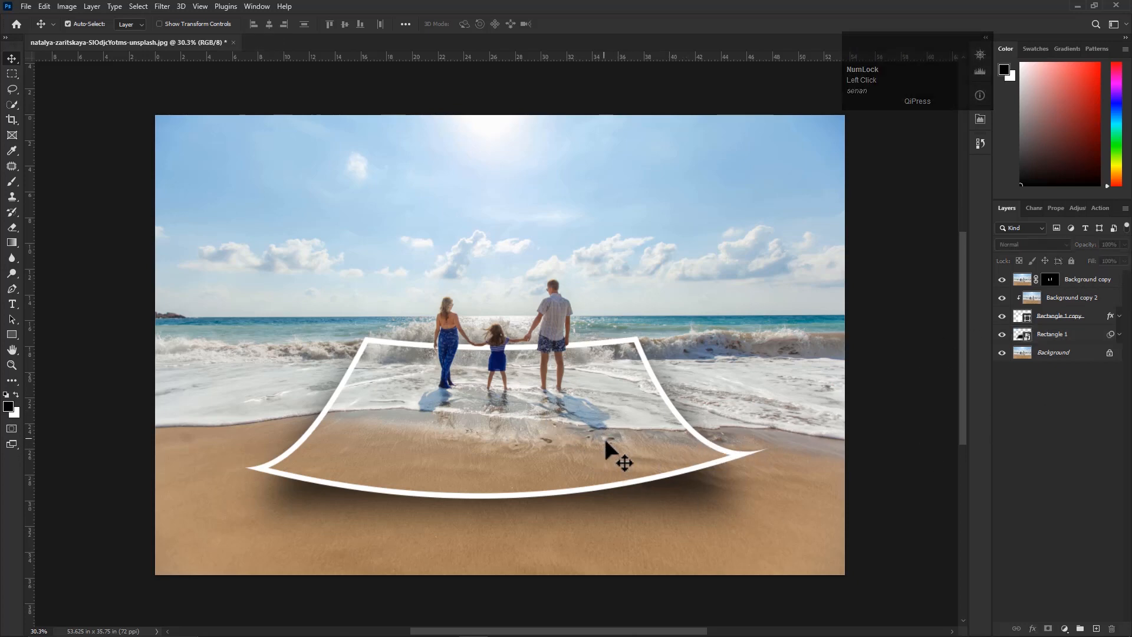
- Free-transform the Rectangle 1 shadow, moving its upper edge slightly down below the frame's upper border
click(1084, 283)
click(1054, 319)
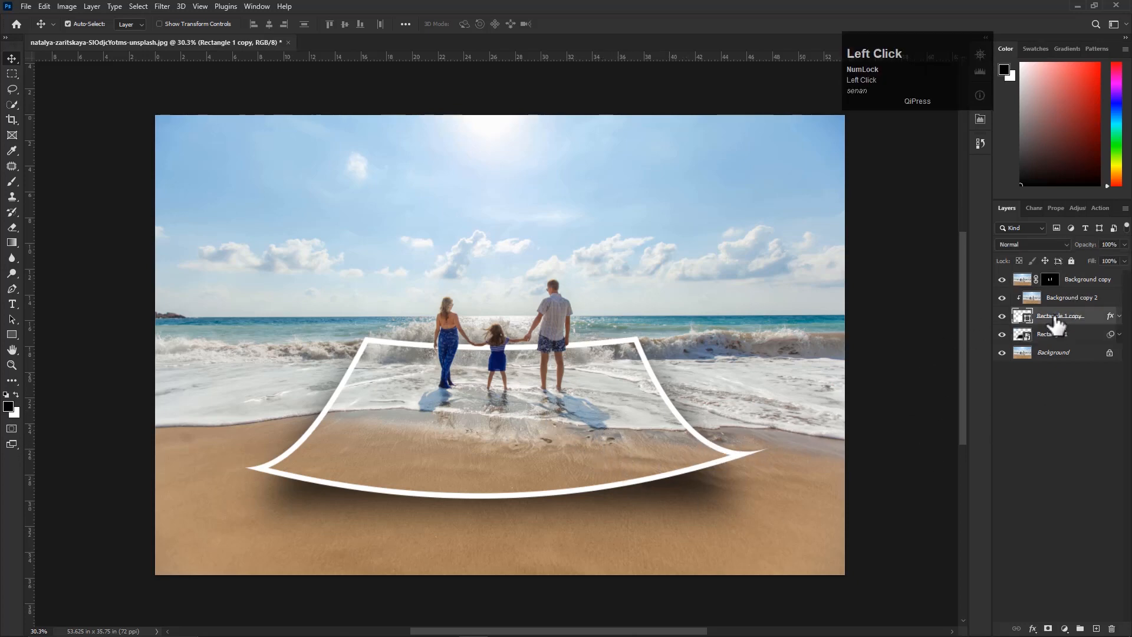
click(1044, 335)
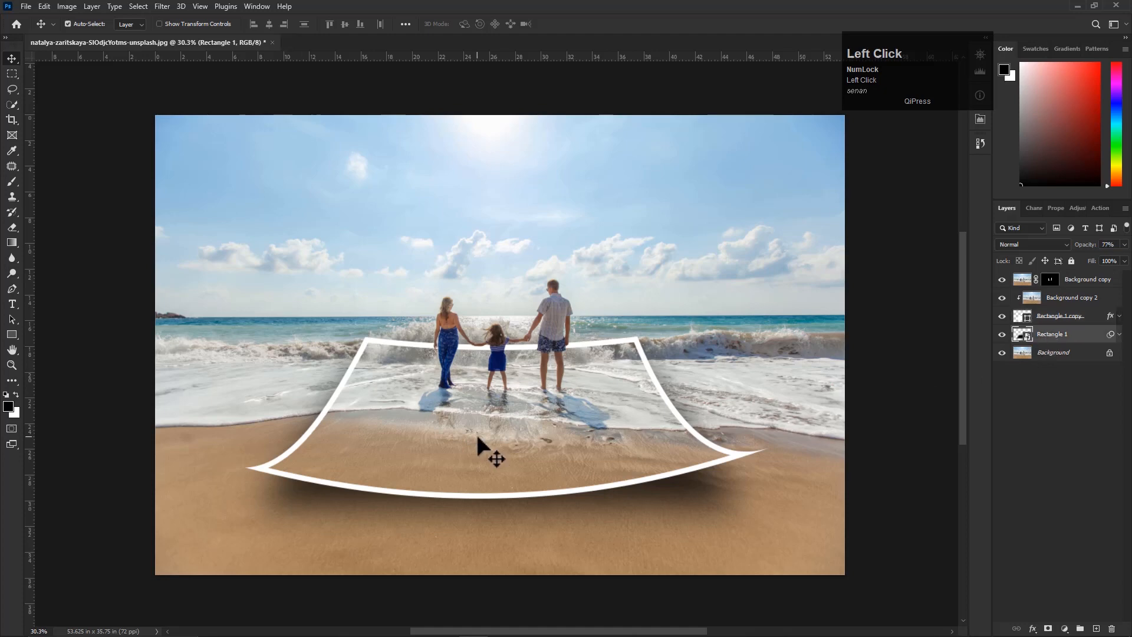
key(ctrl+t)
click(582, 251)
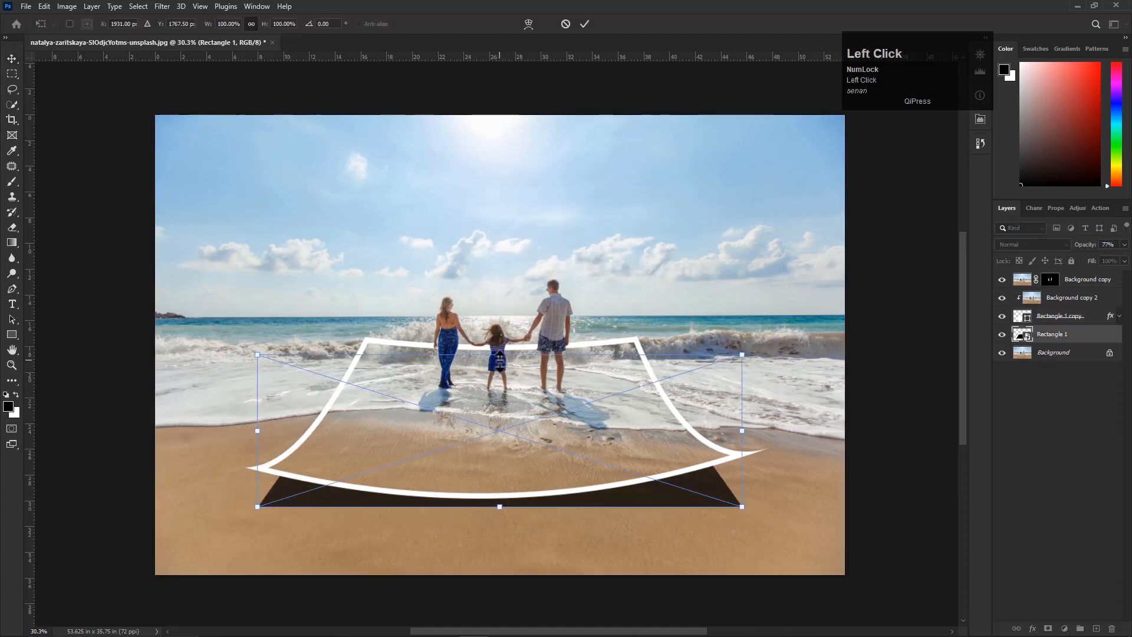
drag(500, 355, 500, 367)
key(Return)
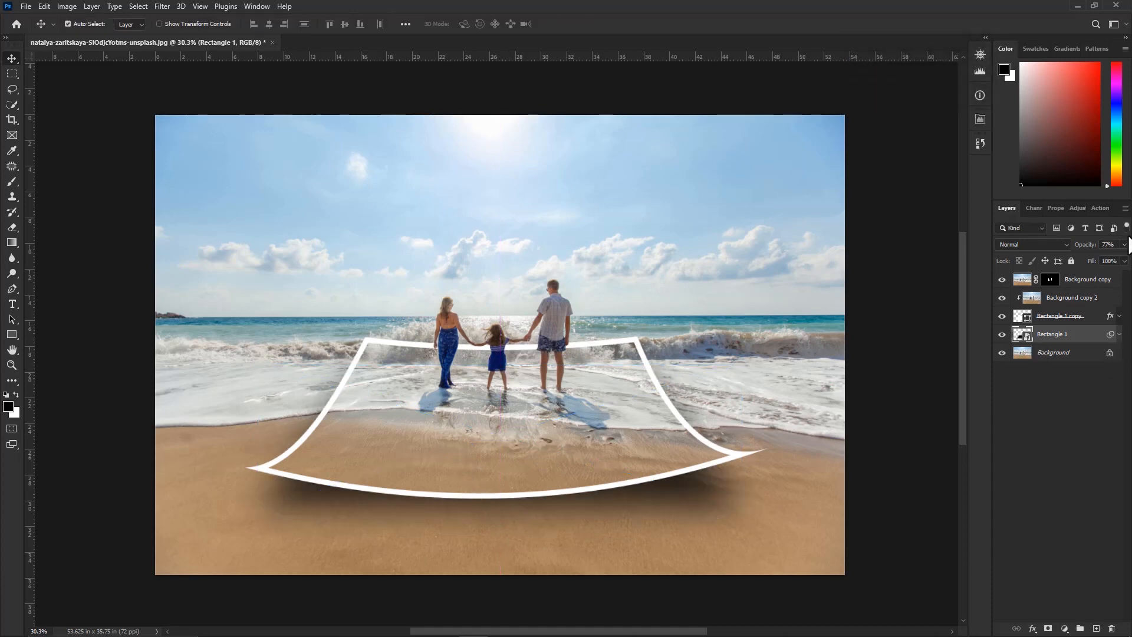
- Set the opacity of the Rectangle 1 shadow layer to 84%
click(1124, 244)
drag(1114, 258, 1114, 258)
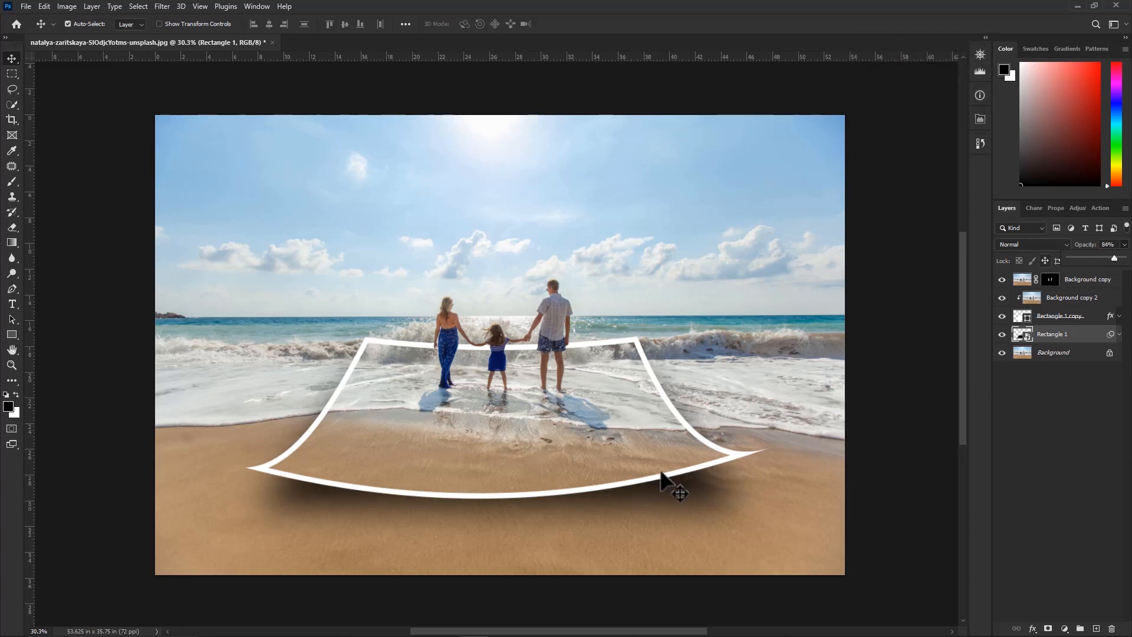
click(598, 461)
scroll(598, 461, down, 3)
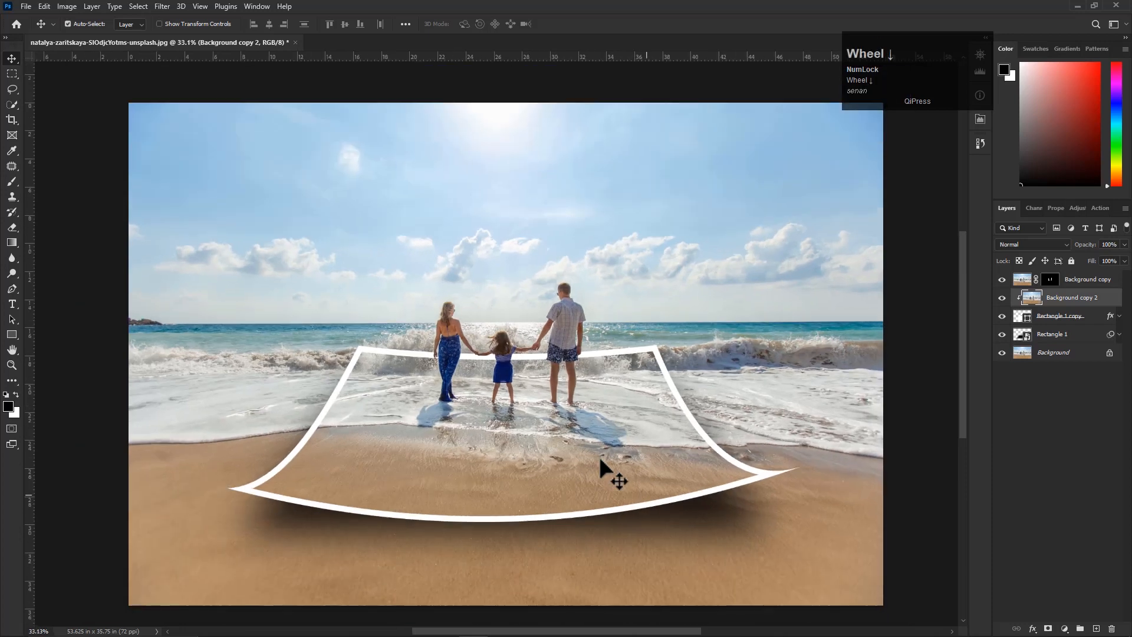
scroll(613, 469, down, 1)
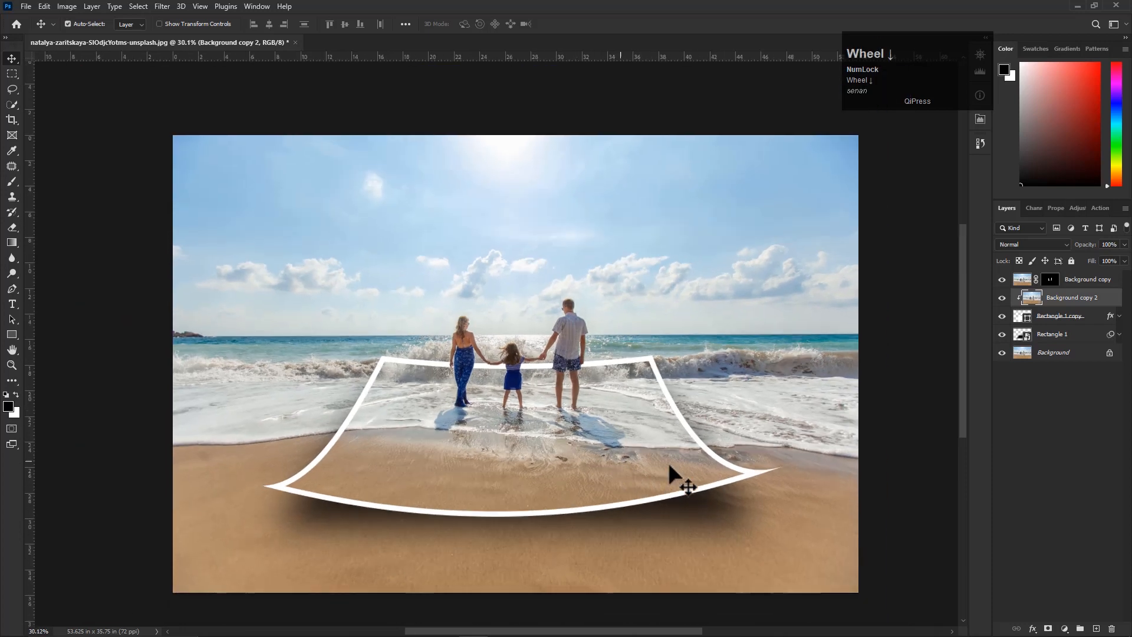
click(731, 494)
- Stamp all visible layers into a new merged layer above Background copy
click(1084, 284)
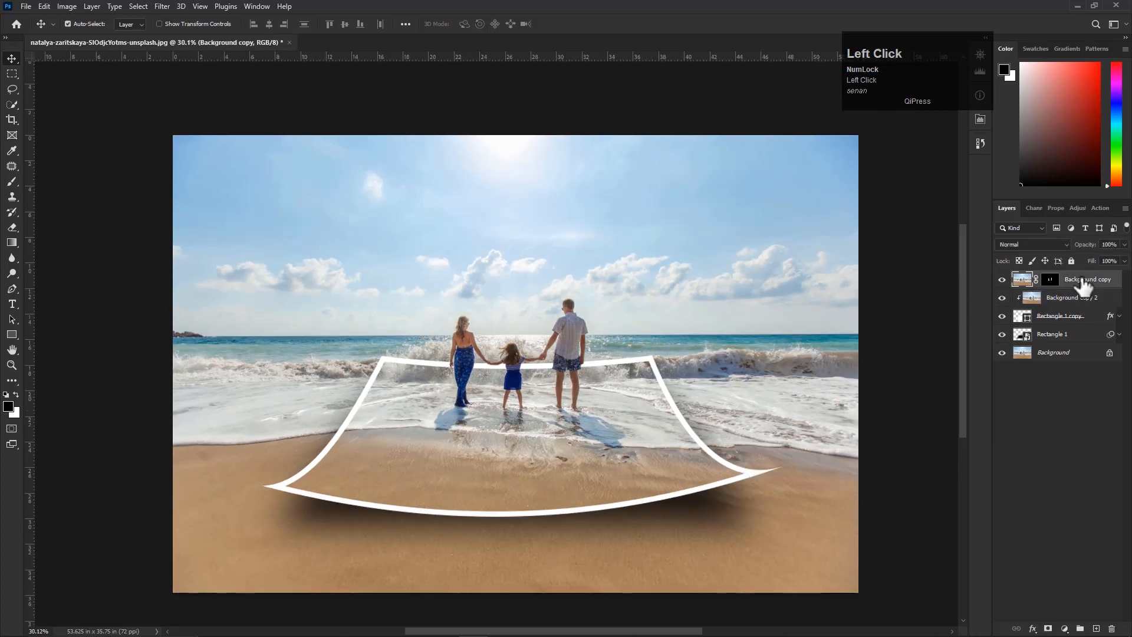
key(ctrl)
scroll(611, 336, up, 1)
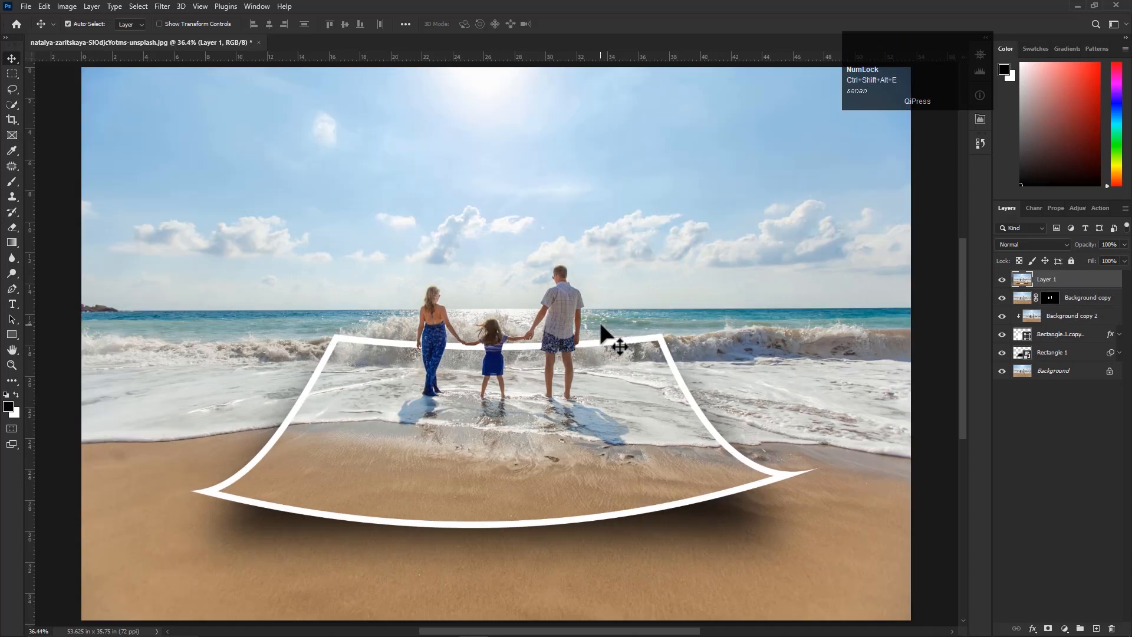
- Grade the merged layer with the Camera Raw Filter: Temperature +7, Tint +8, Exposure +0.65 and Contrast +8
scroll(412, 405, down, 3)
scroll(470, 410, up, 2)
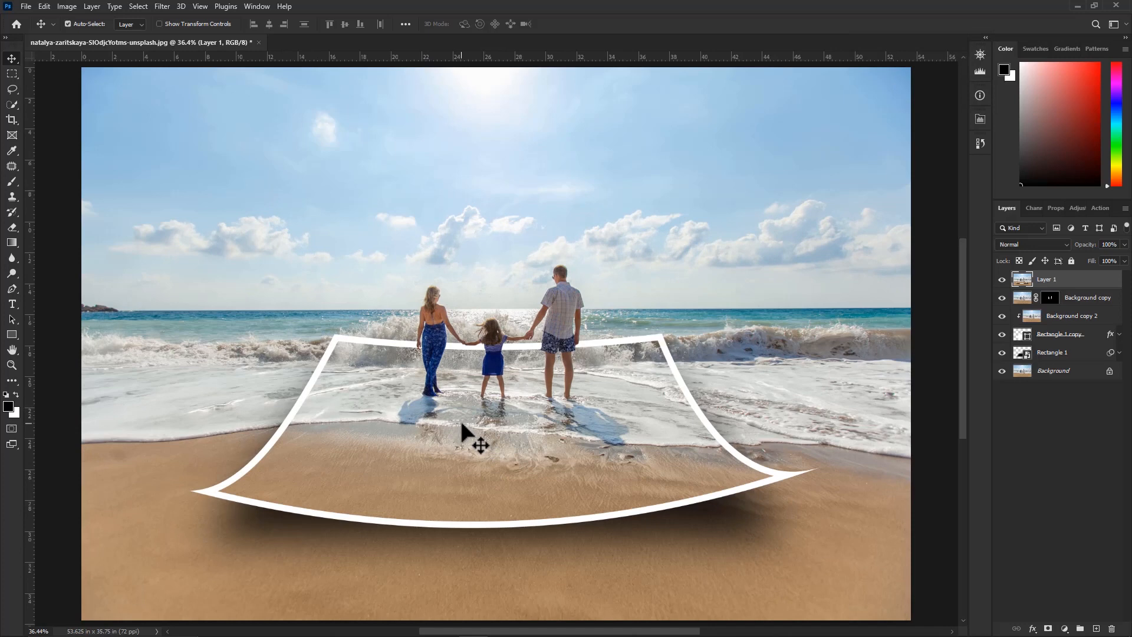
key(ctrl)
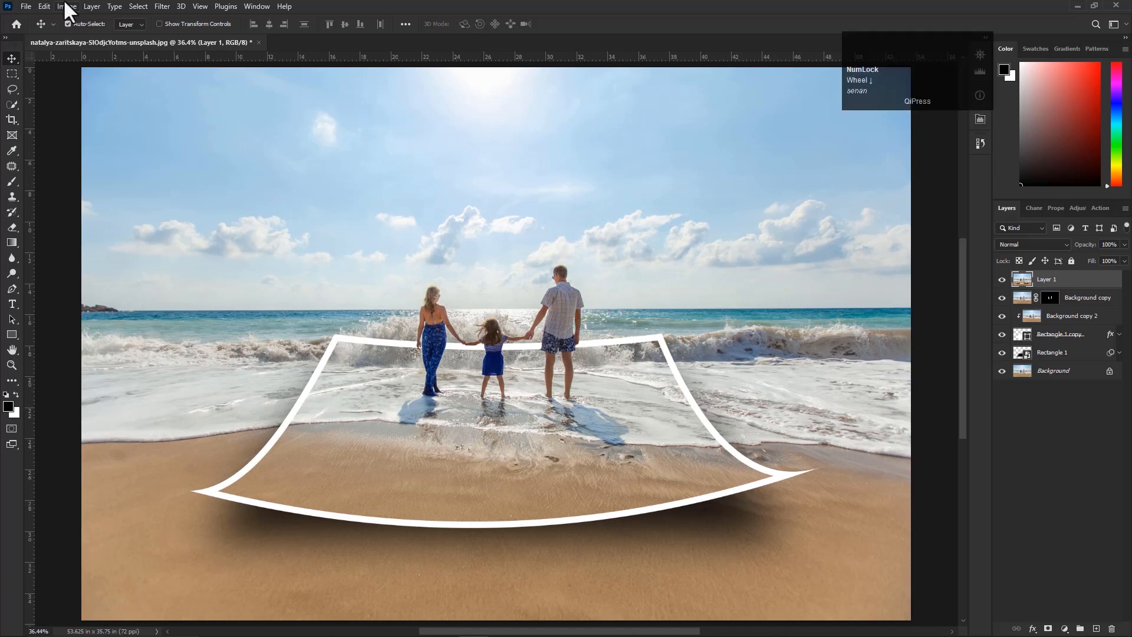
click(162, 6)
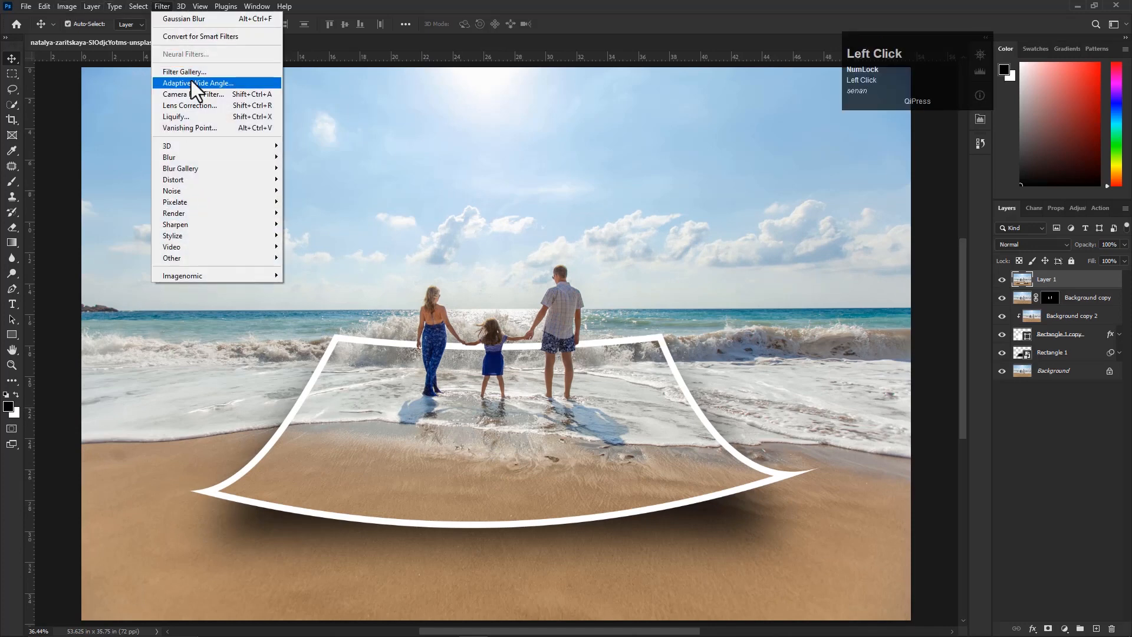
click(182, 95)
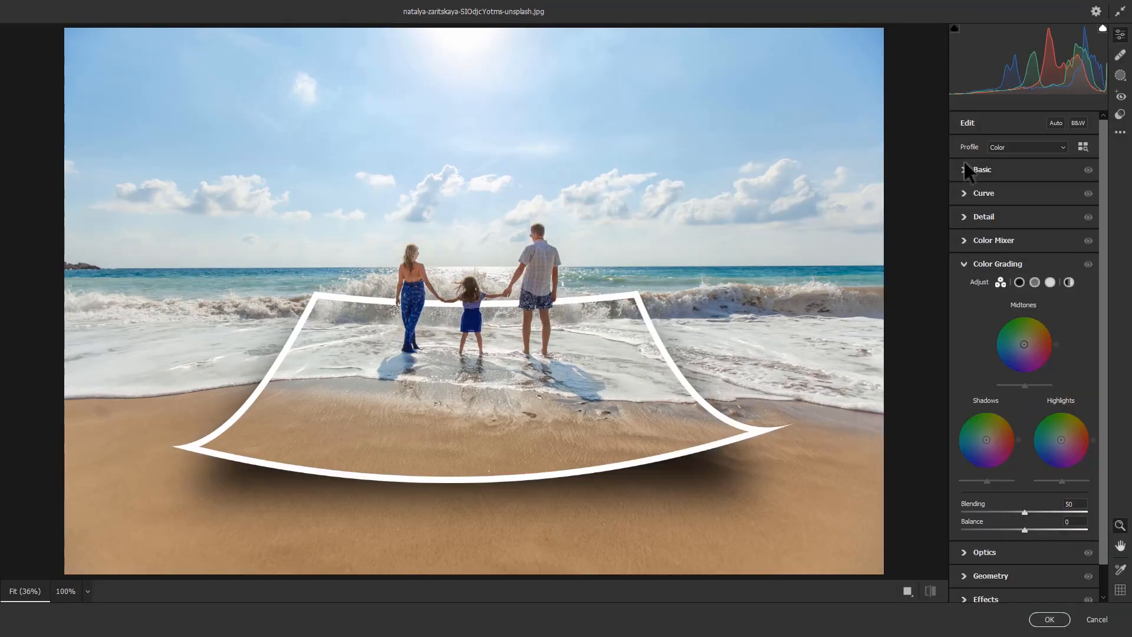
click(965, 167)
drag(1024, 263, 1030, 277)
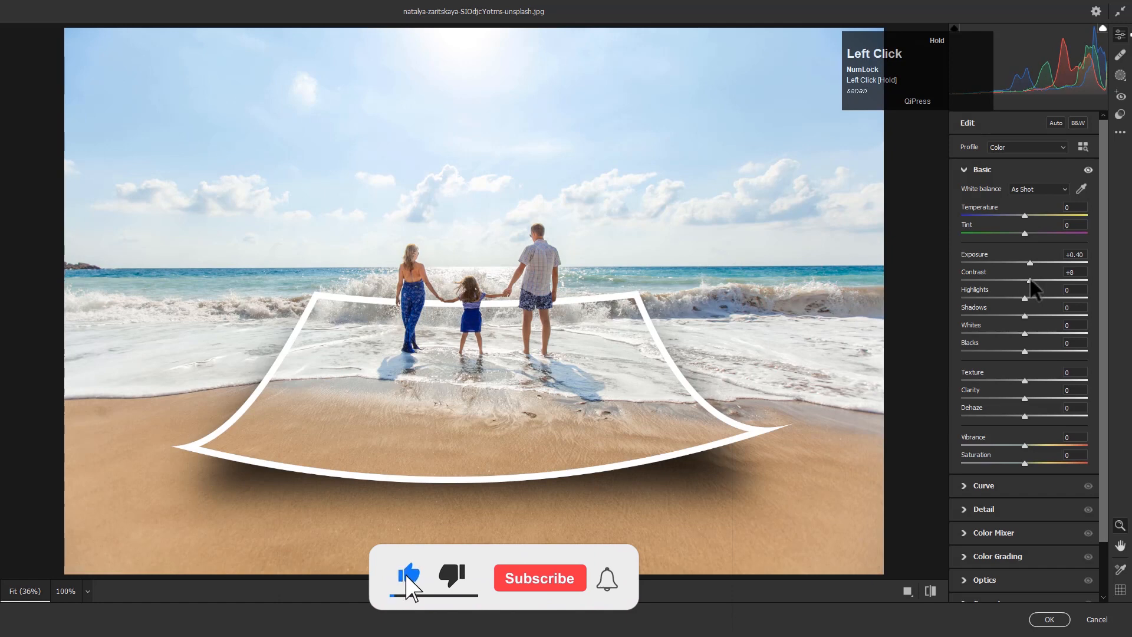
drag(1028, 211, 1033, 266)
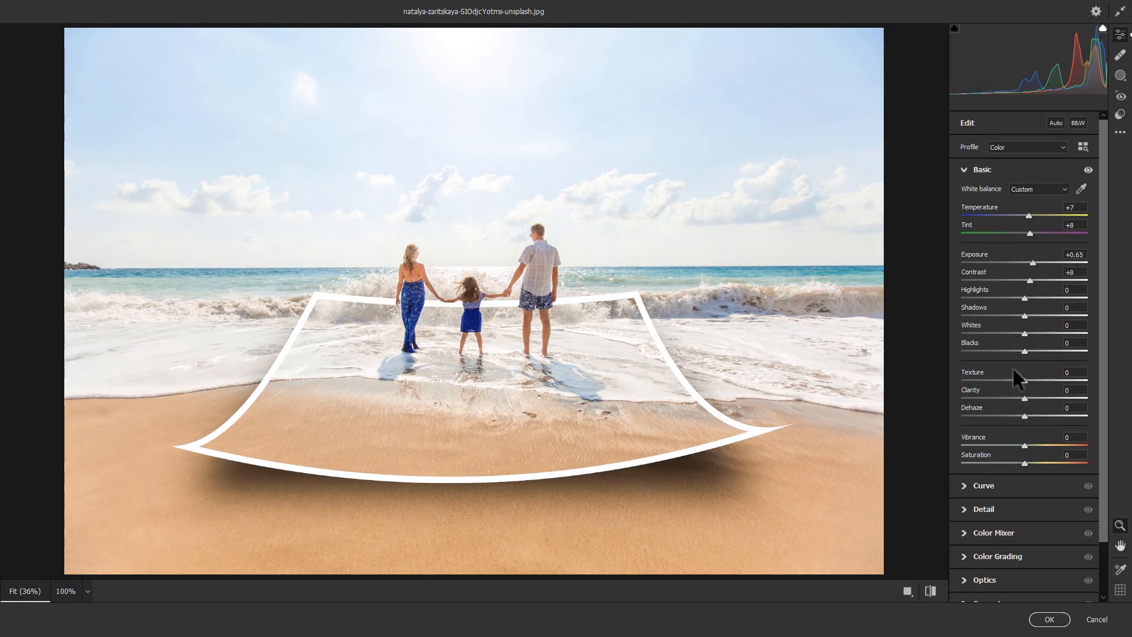
key(Return)
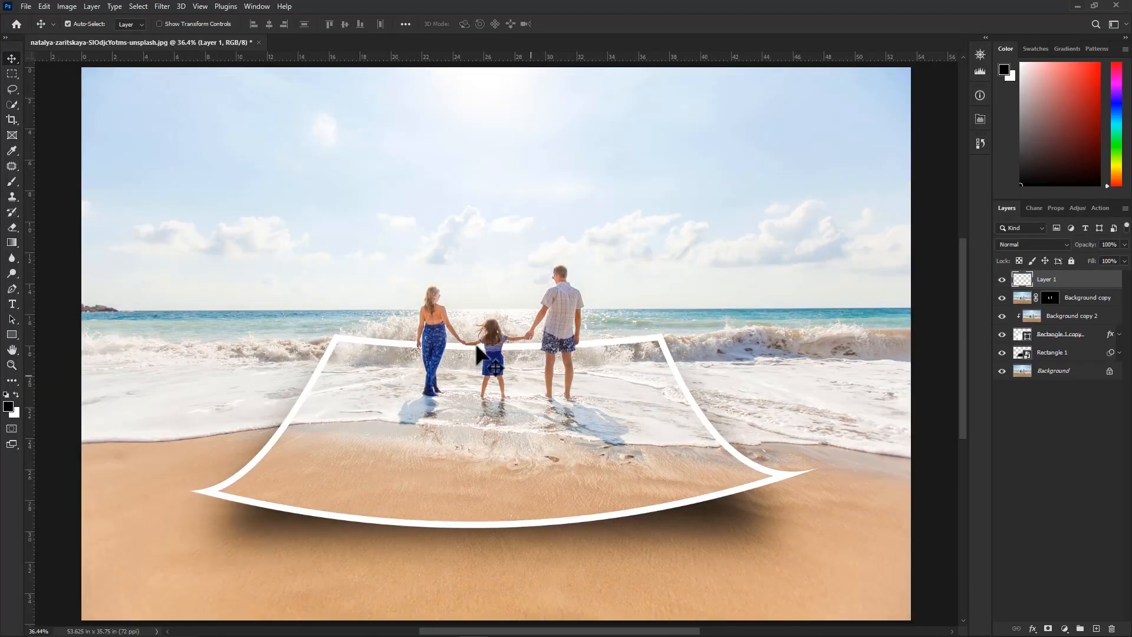
scroll(554, 389, down, 1)
scroll(554, 389, up, 1)
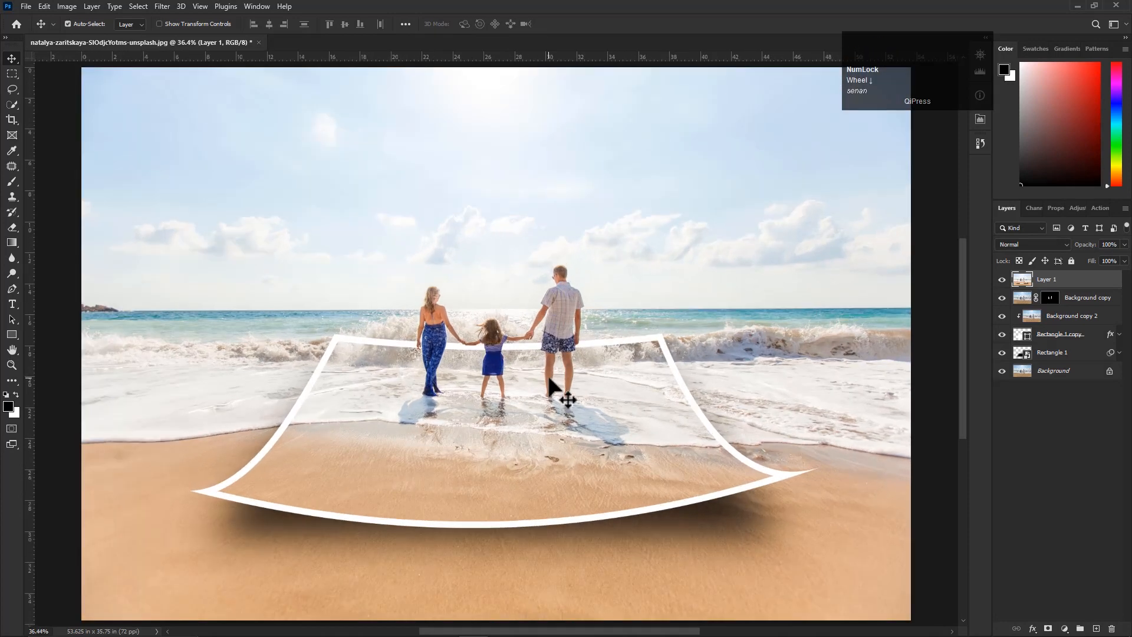